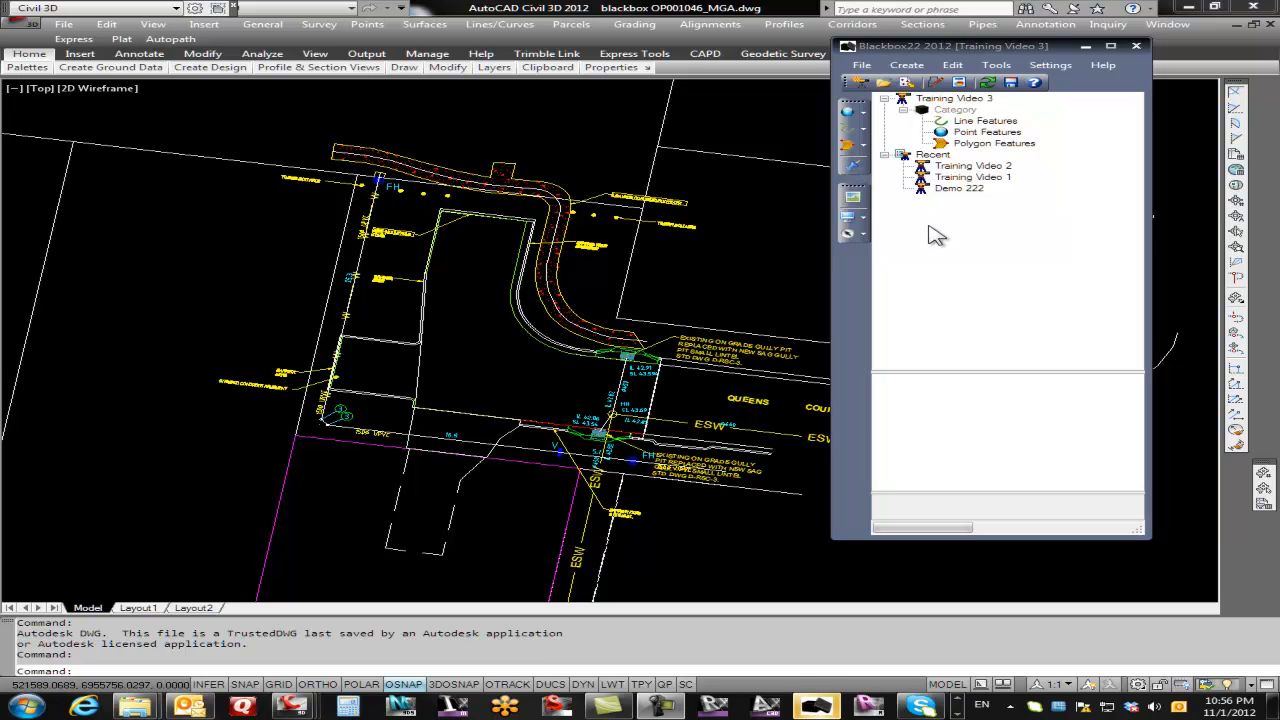
# Start a Transportation polygon asset of type Pavement with surface thickness 100 mm, surface width 6 m and subgrade CBR 1.
pyautogui.click(863, 146)
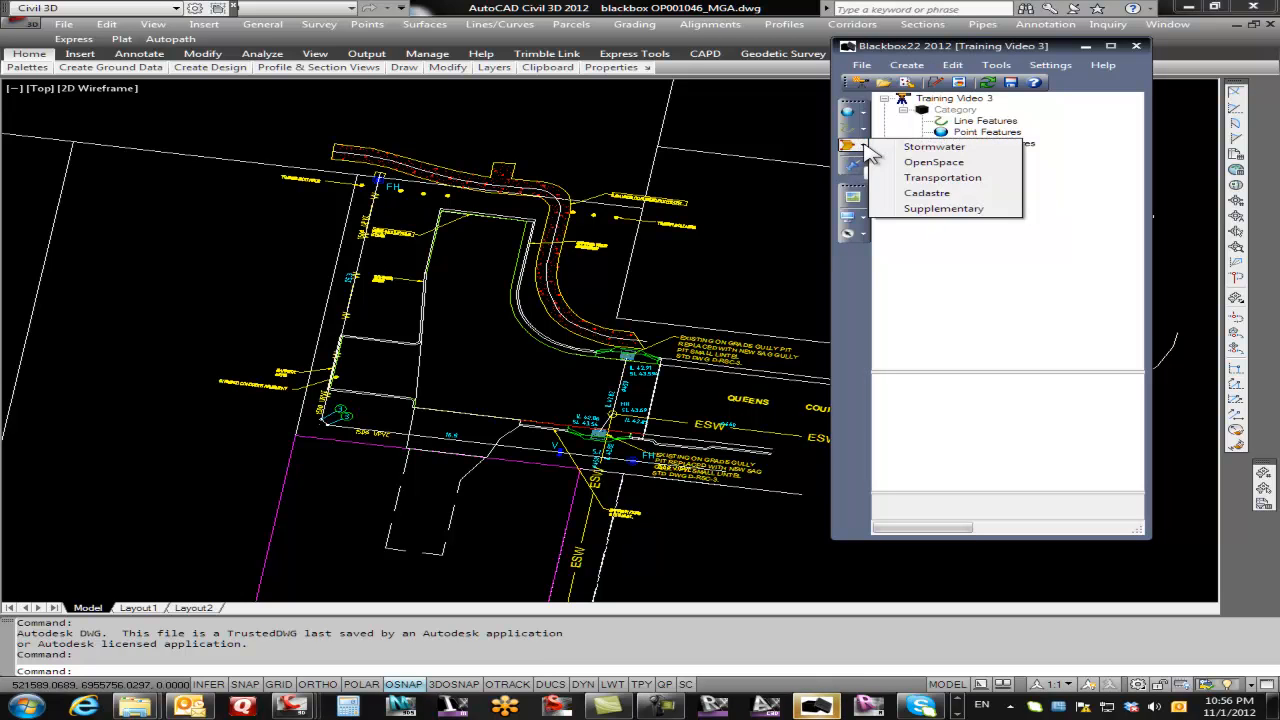
pyautogui.click(952, 180)
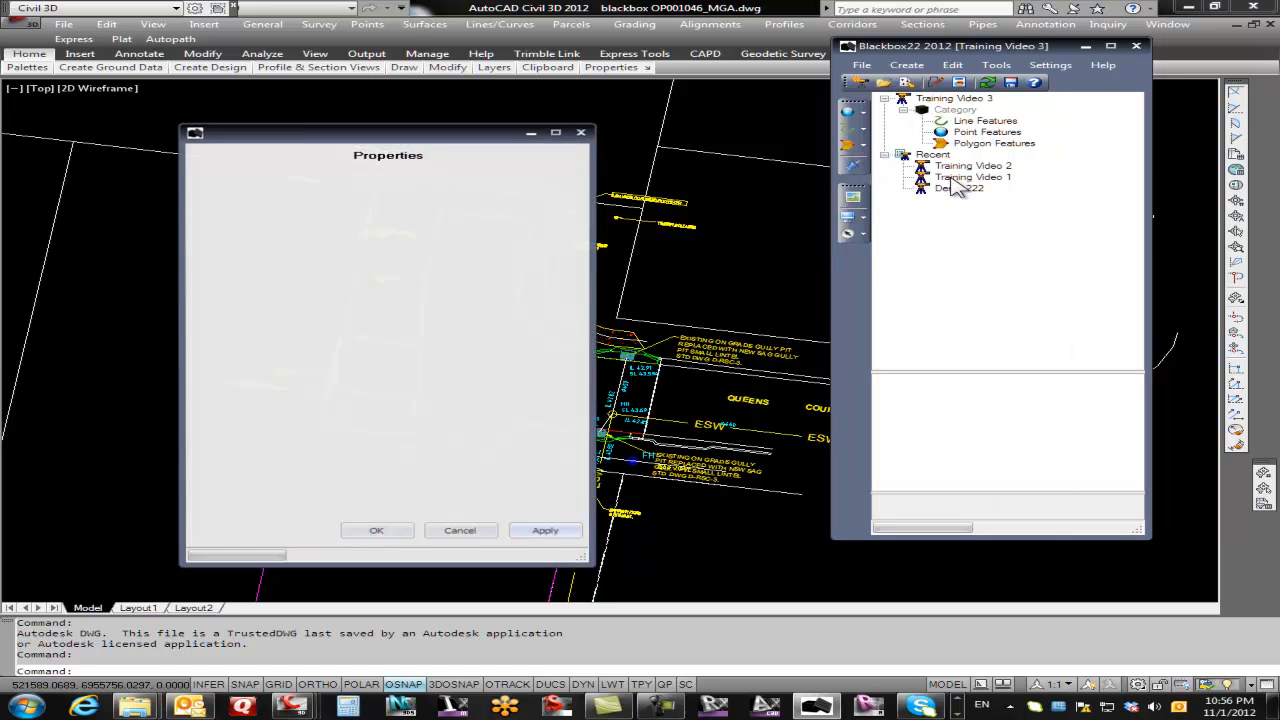
pyautogui.moveTo(447, 140); pyautogui.dragTo(309, 59)
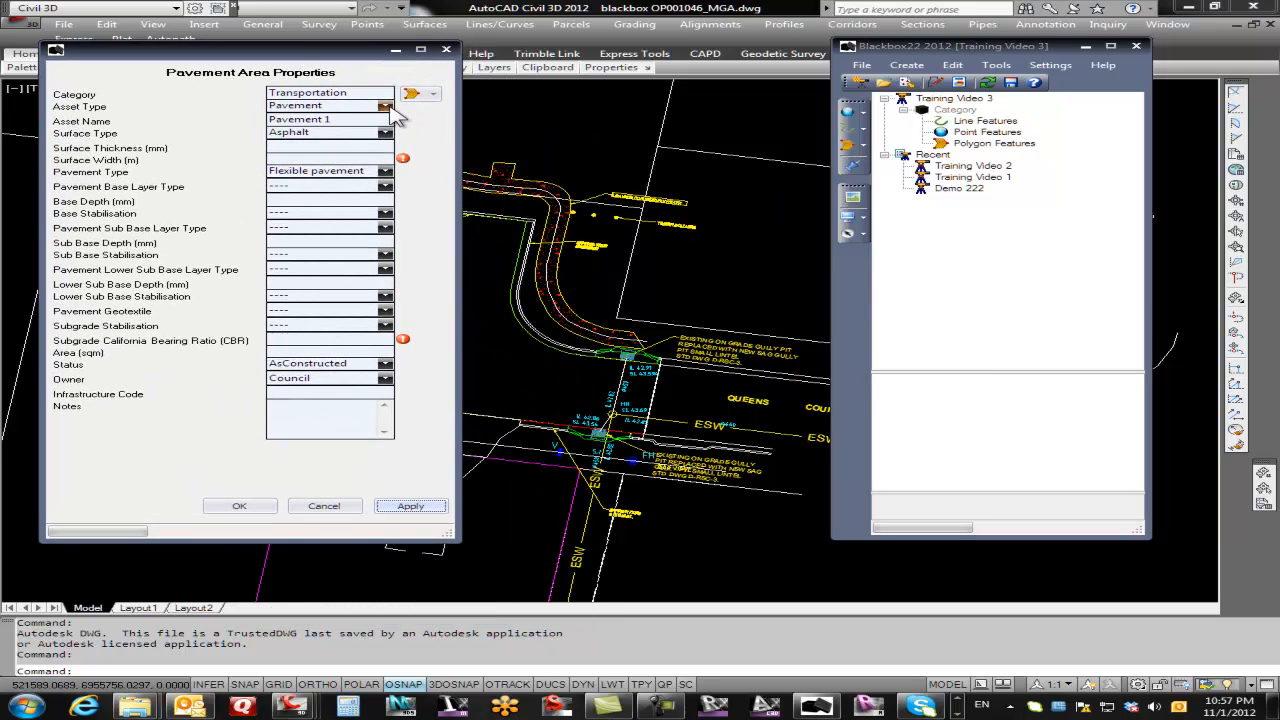
pyautogui.click(279, 147)
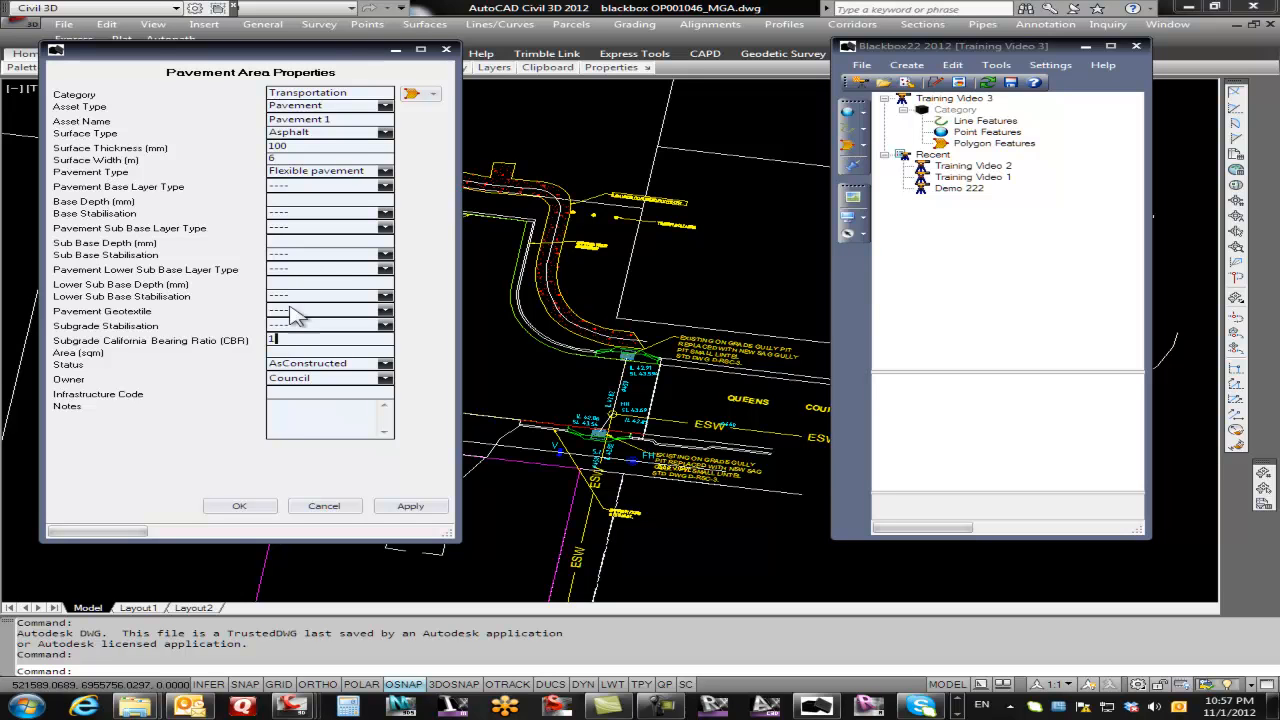
pyautogui.click(366, 145)
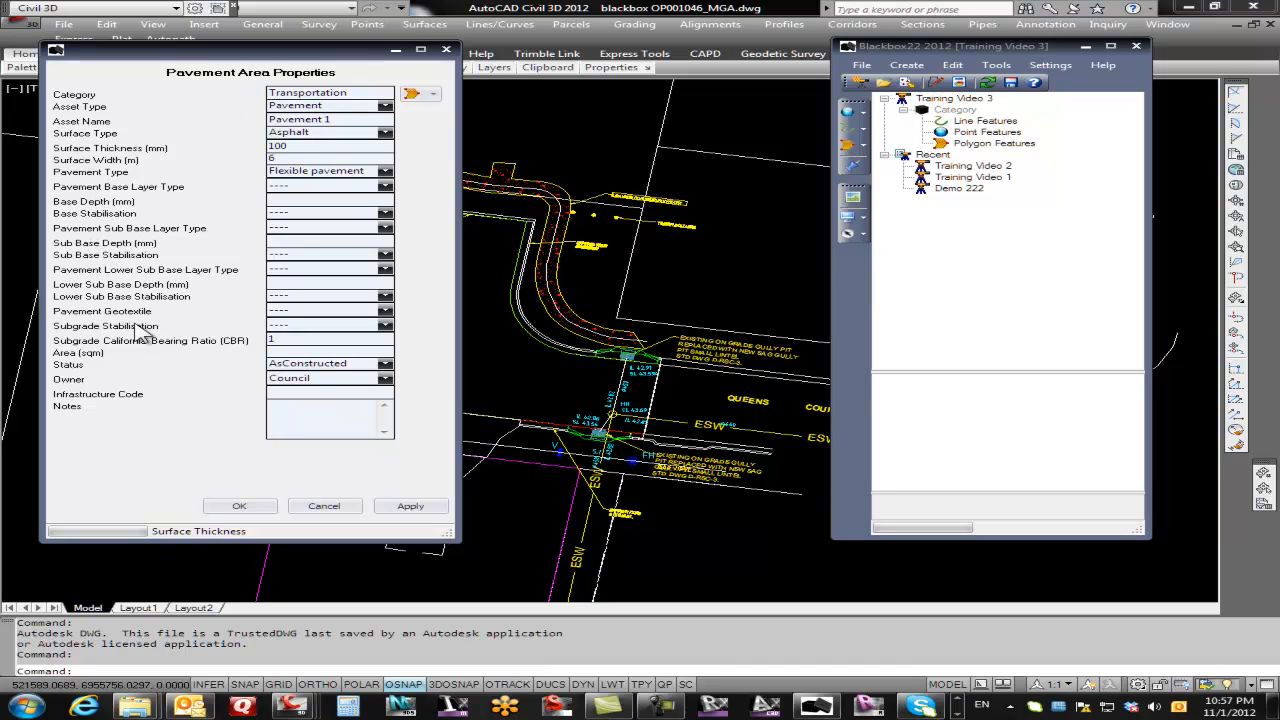
# Attach the closed outline of the main road pavement as the asset's spatial data and create the Pavement 1 asset.
pyautogui.click(413, 97)
pyautogui.scroll(2, 424, 376)
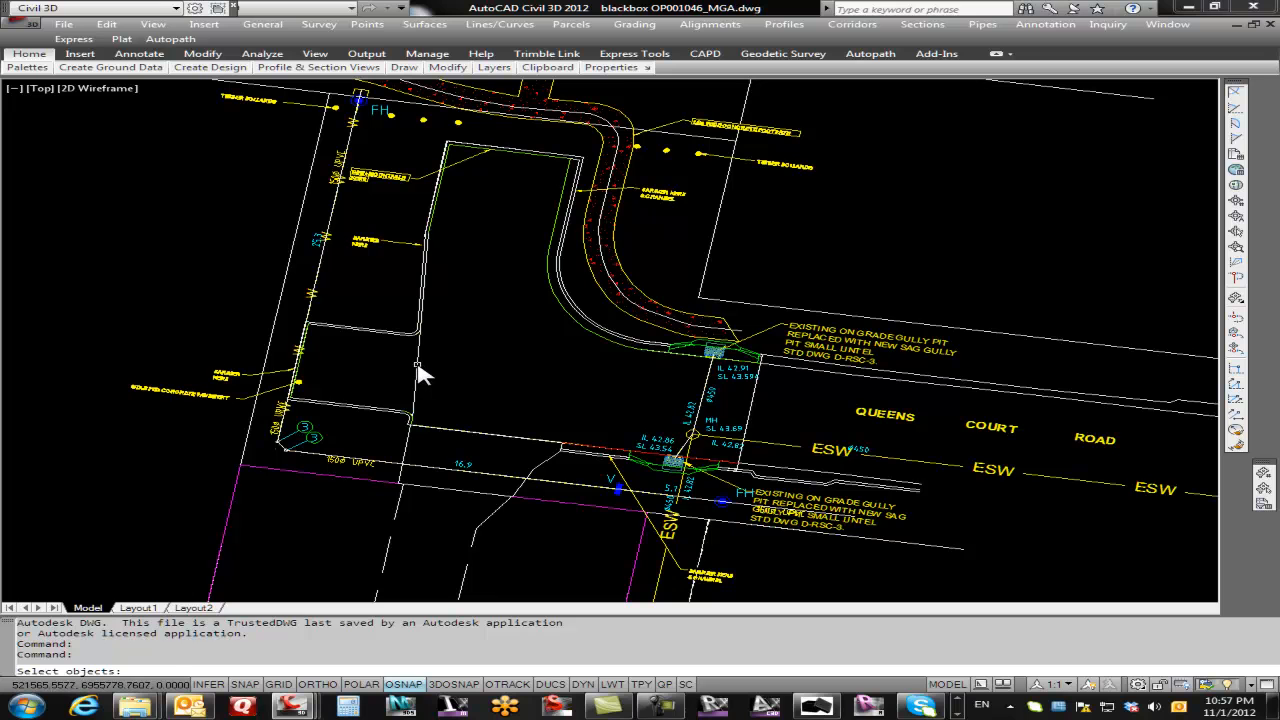
pyautogui.click(418, 366)
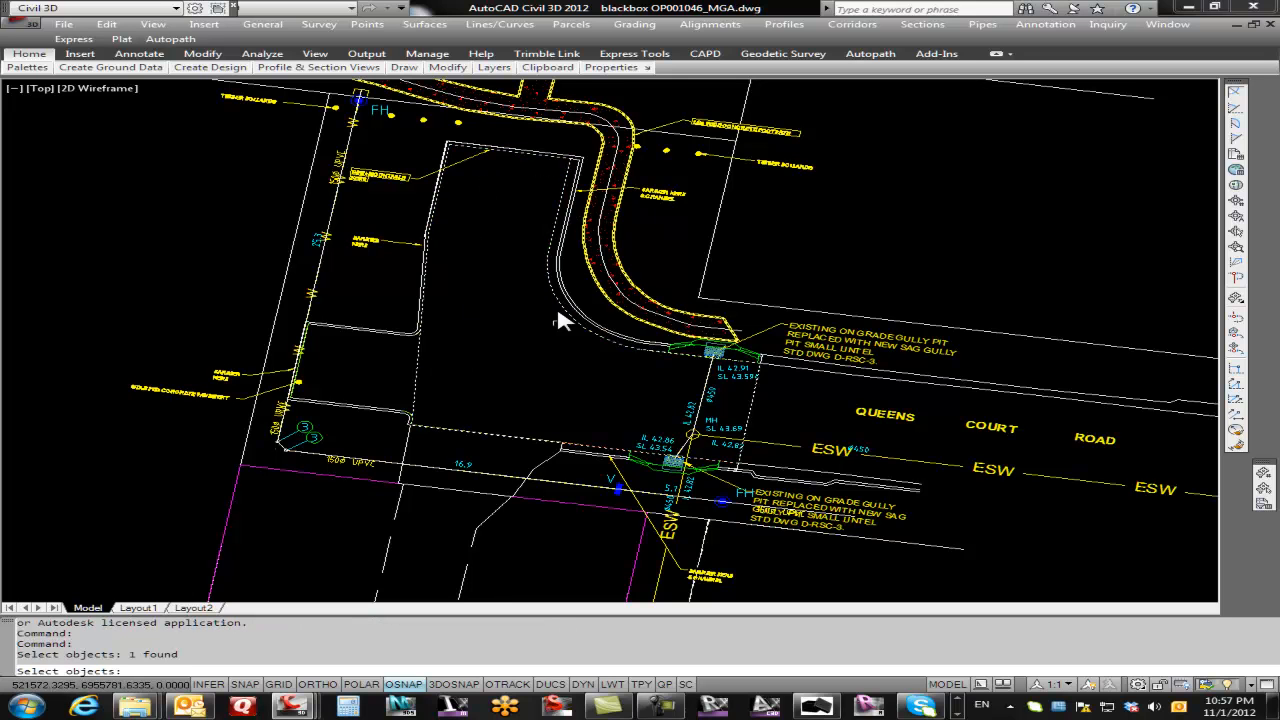
pyautogui.press('Return')
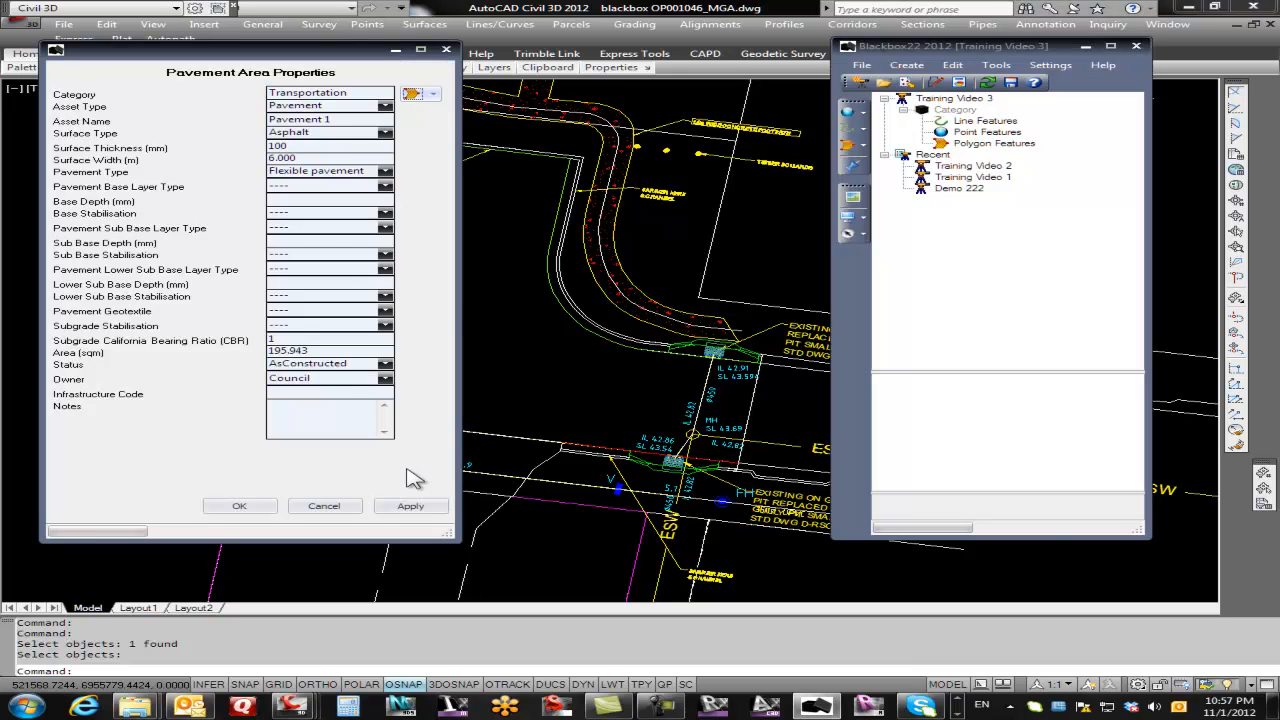
pyautogui.click(411, 505)
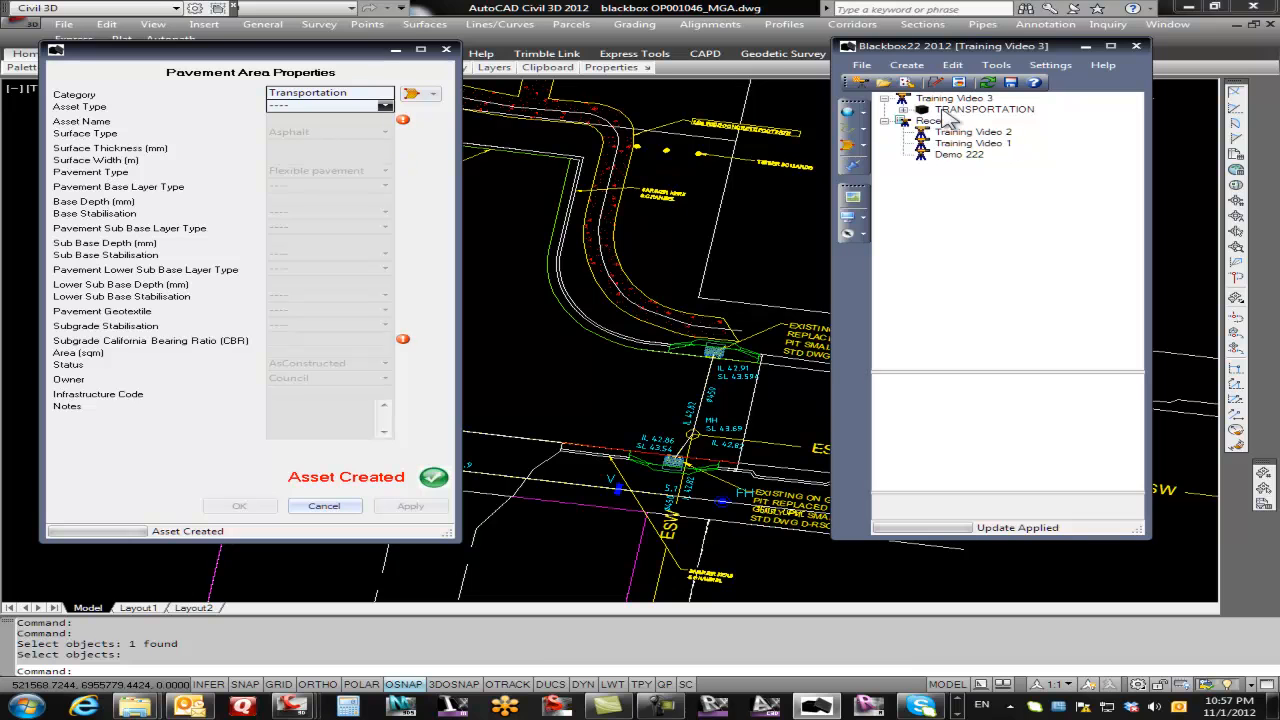
# Expand the Transportation polygon features in the project tree and select Pavement 1.
pyautogui.click(903, 110)
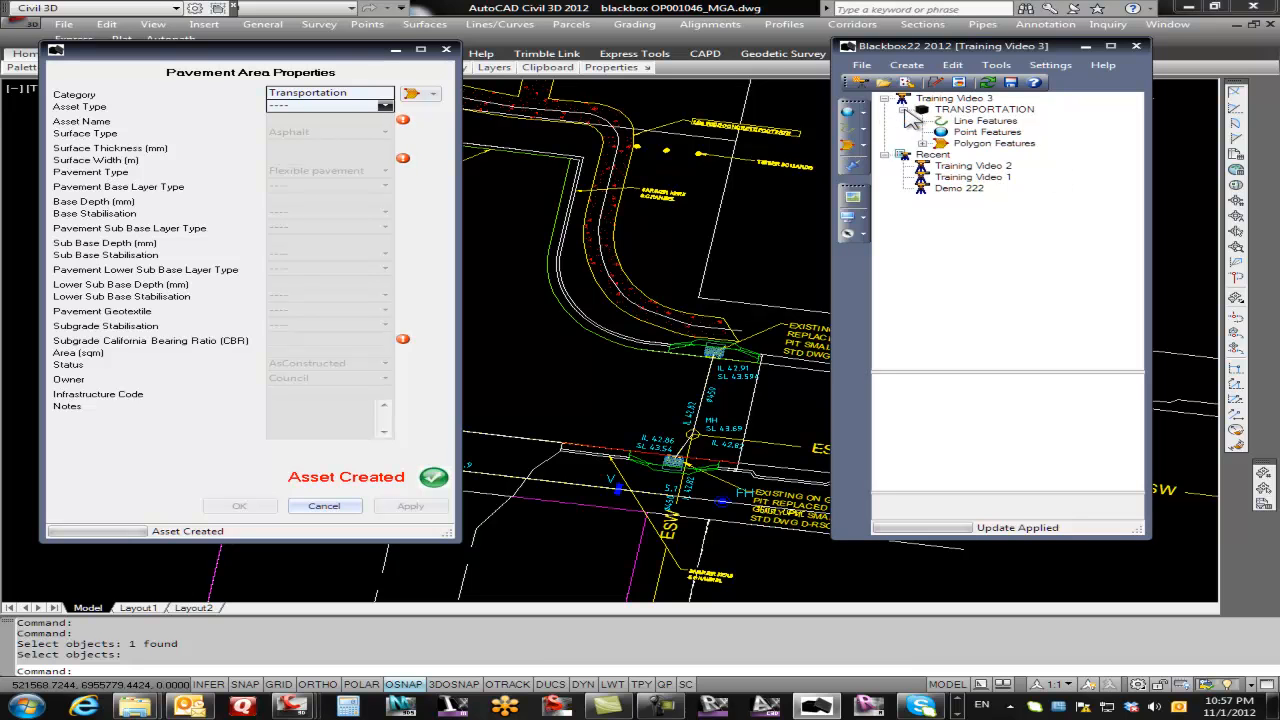
pyautogui.click(922, 143)
pyautogui.click(998, 156)
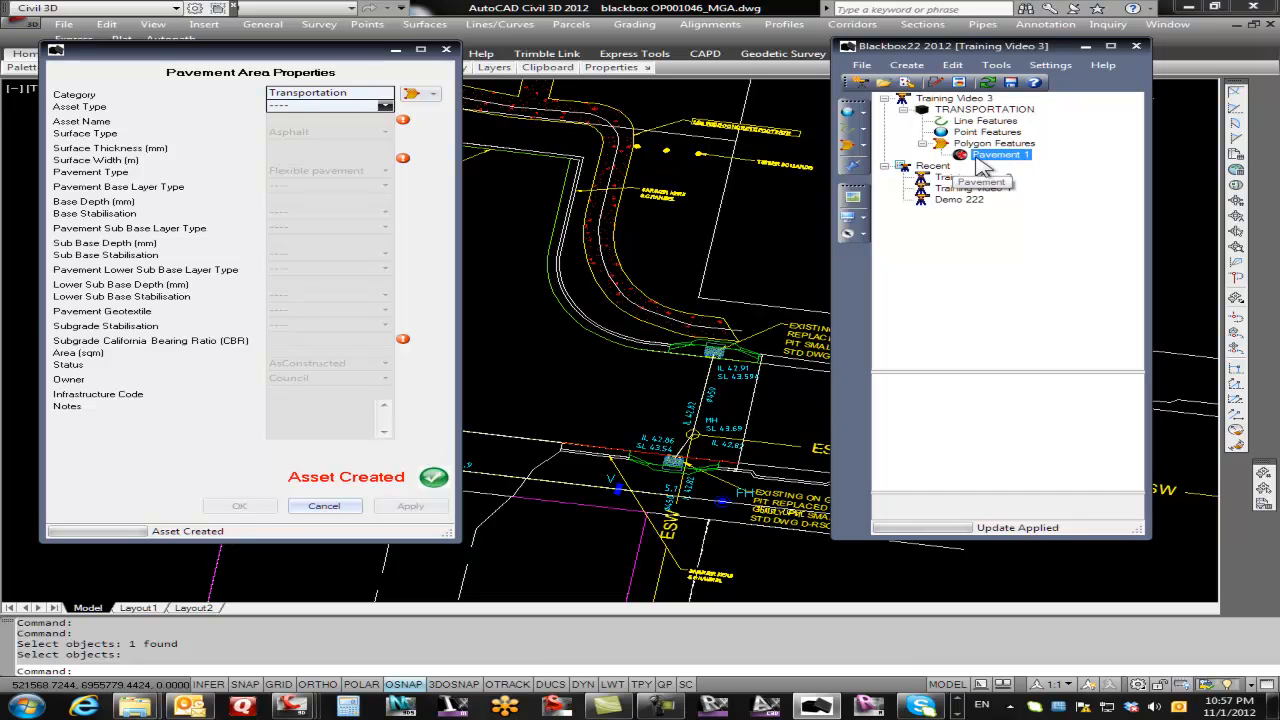
# Define a second Pavement asset with a Concrete, Stencilled/Aggregate surface, thickness 200 mm, width 0 and subgrade CBR 1.
pyautogui.click(386, 106)
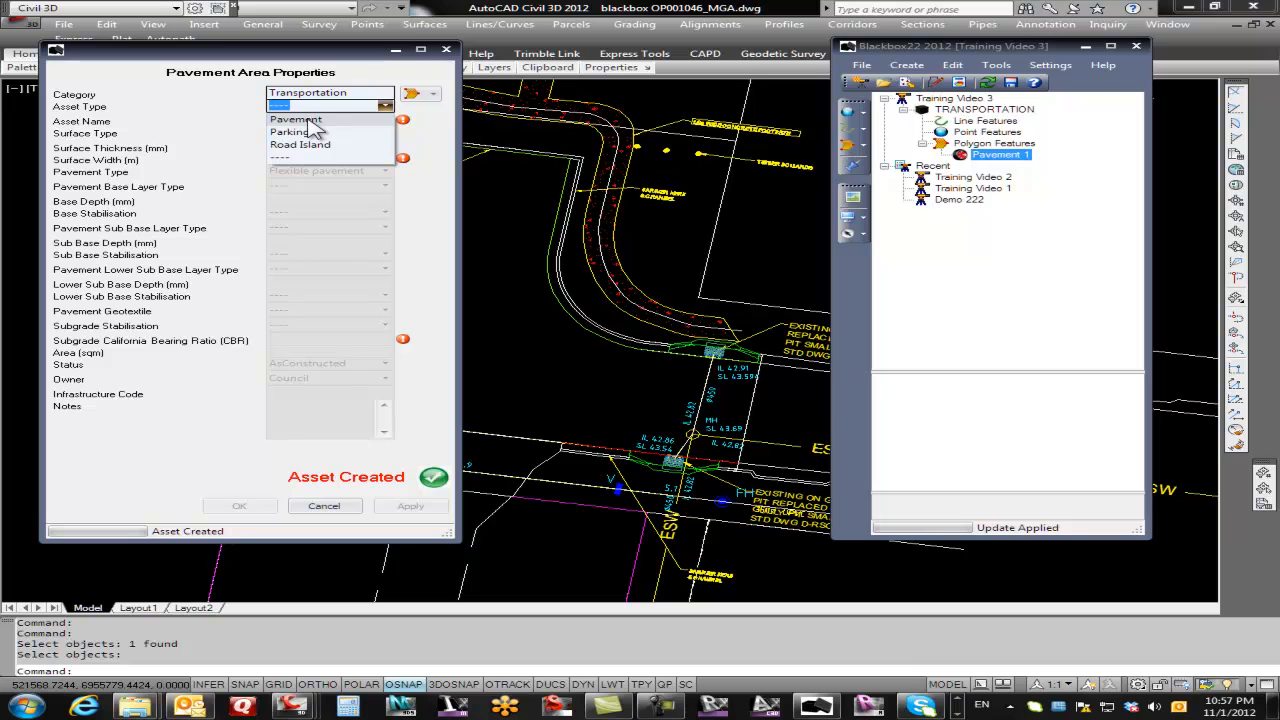
pyautogui.click(313, 120)
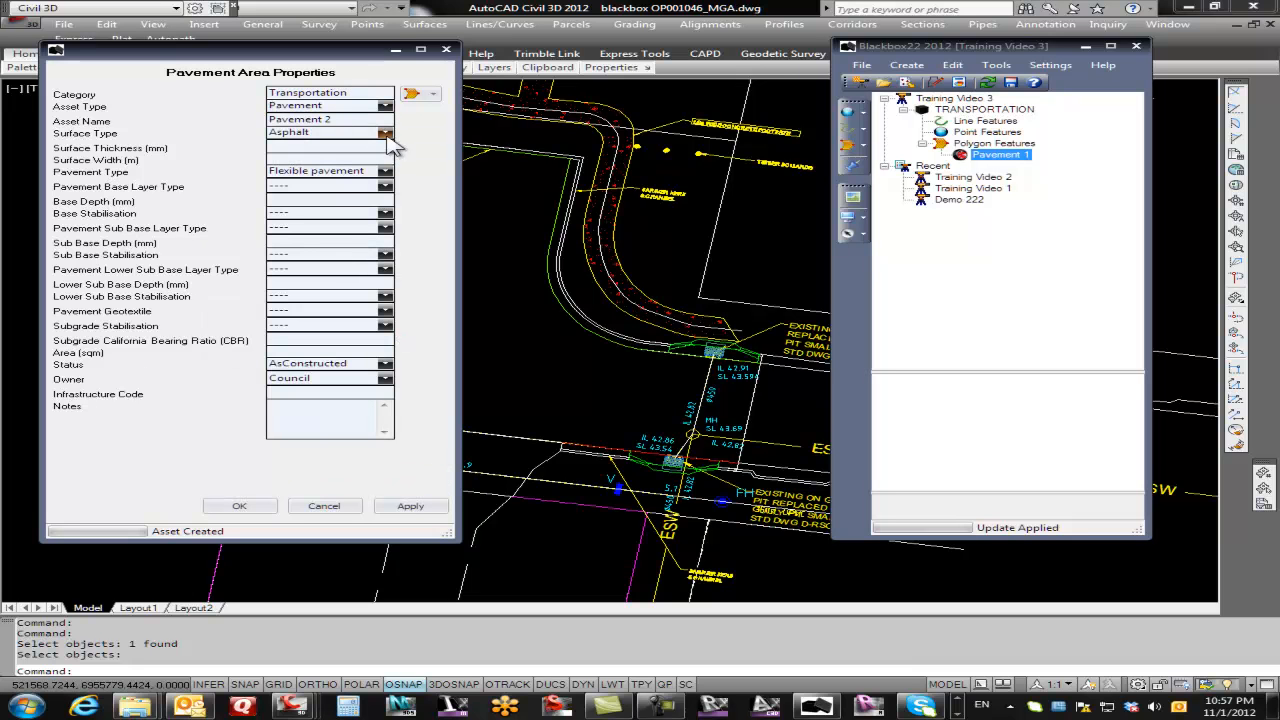
pyautogui.click(298, 146)
pyautogui.click(385, 133)
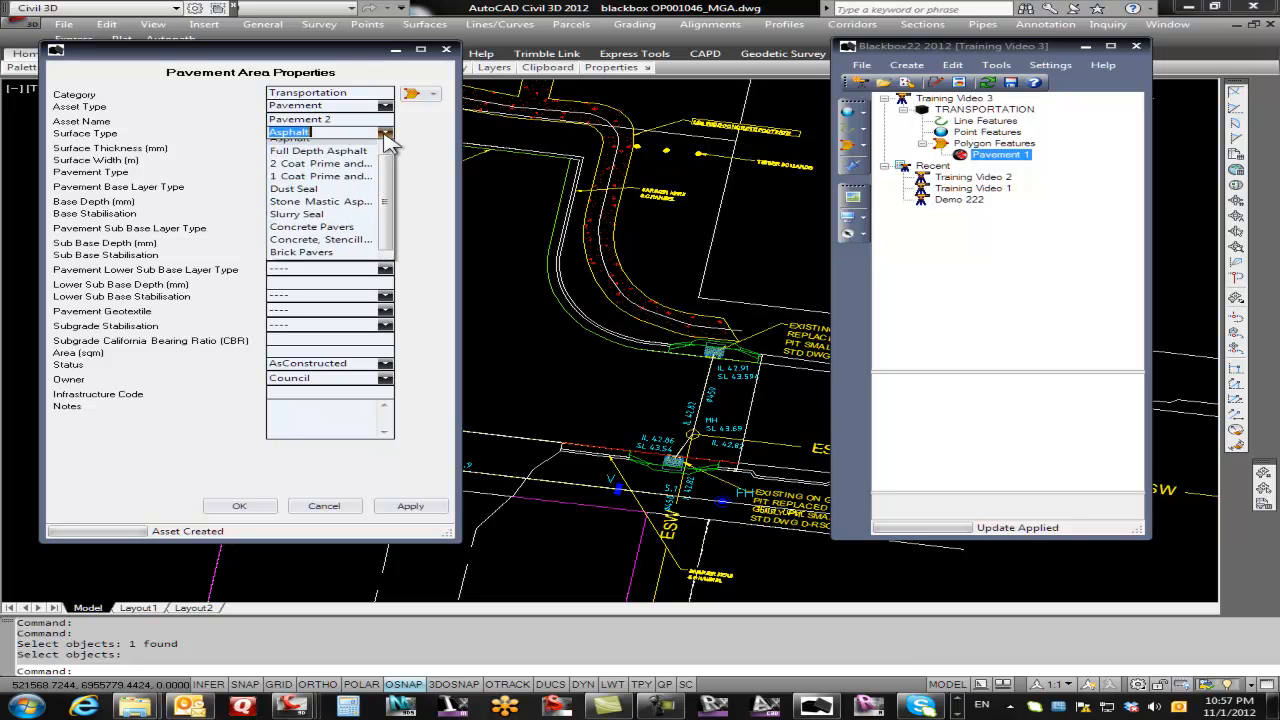
pyautogui.click(310, 248)
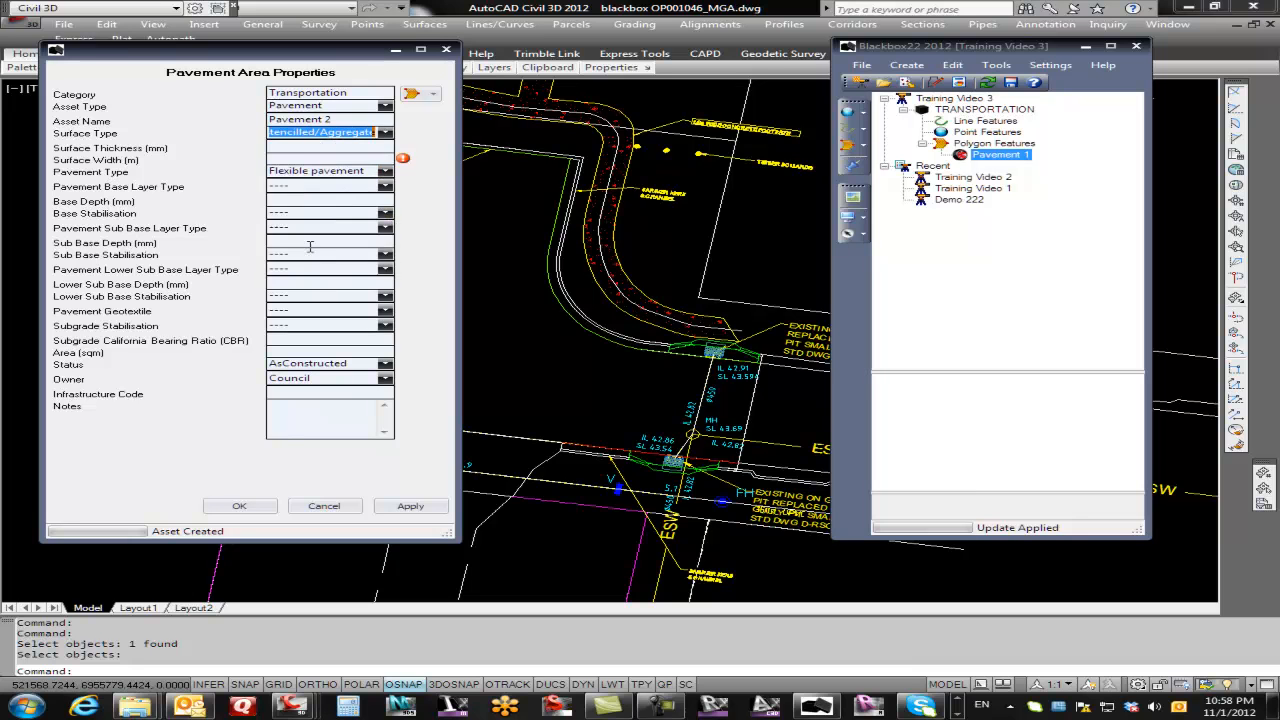
pyautogui.click(300, 148)
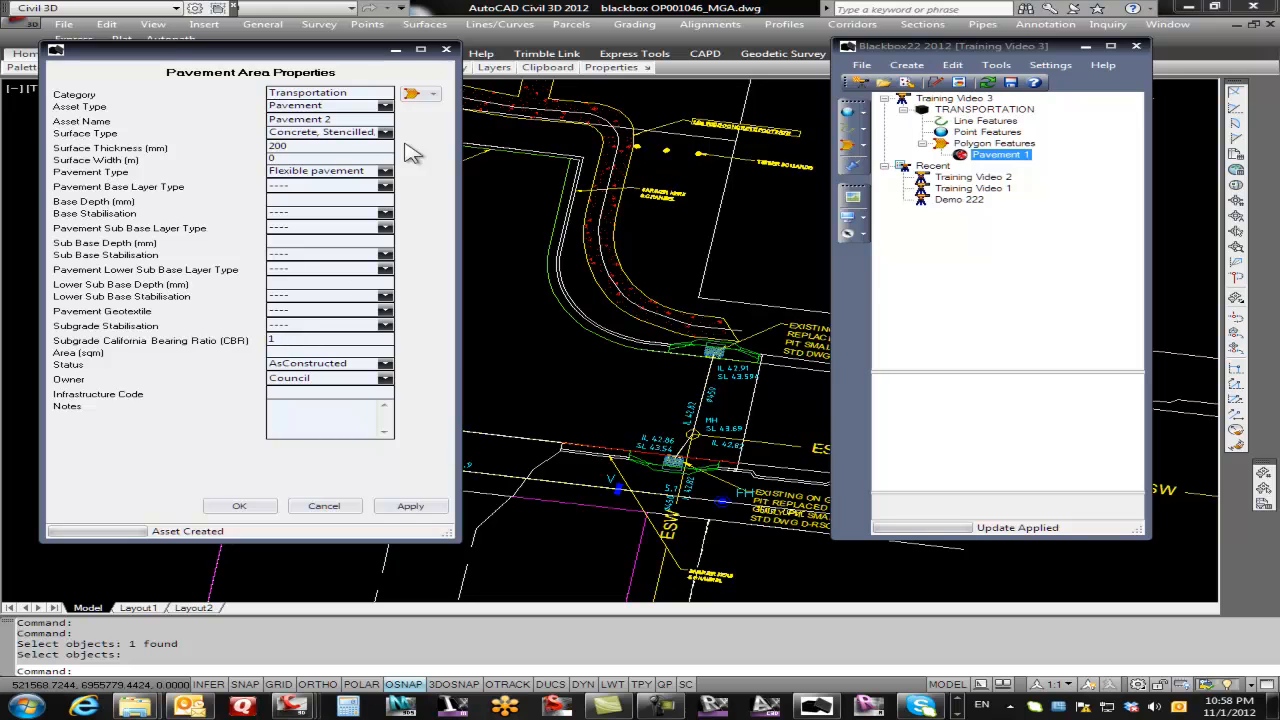
# Attach the outline of the small stamped concrete pavement area beside the road and create the Pavement 2 asset.
pyautogui.click(411, 93)
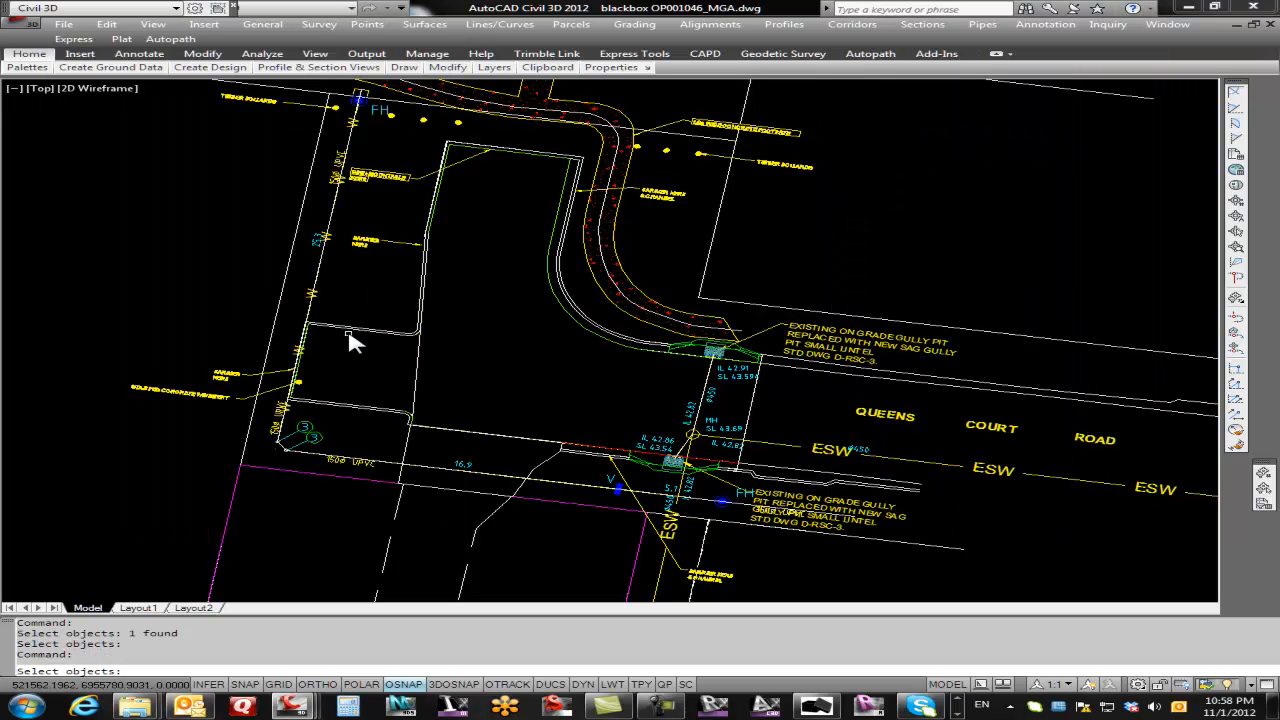
pyautogui.click(384, 410)
pyautogui.press('Return')
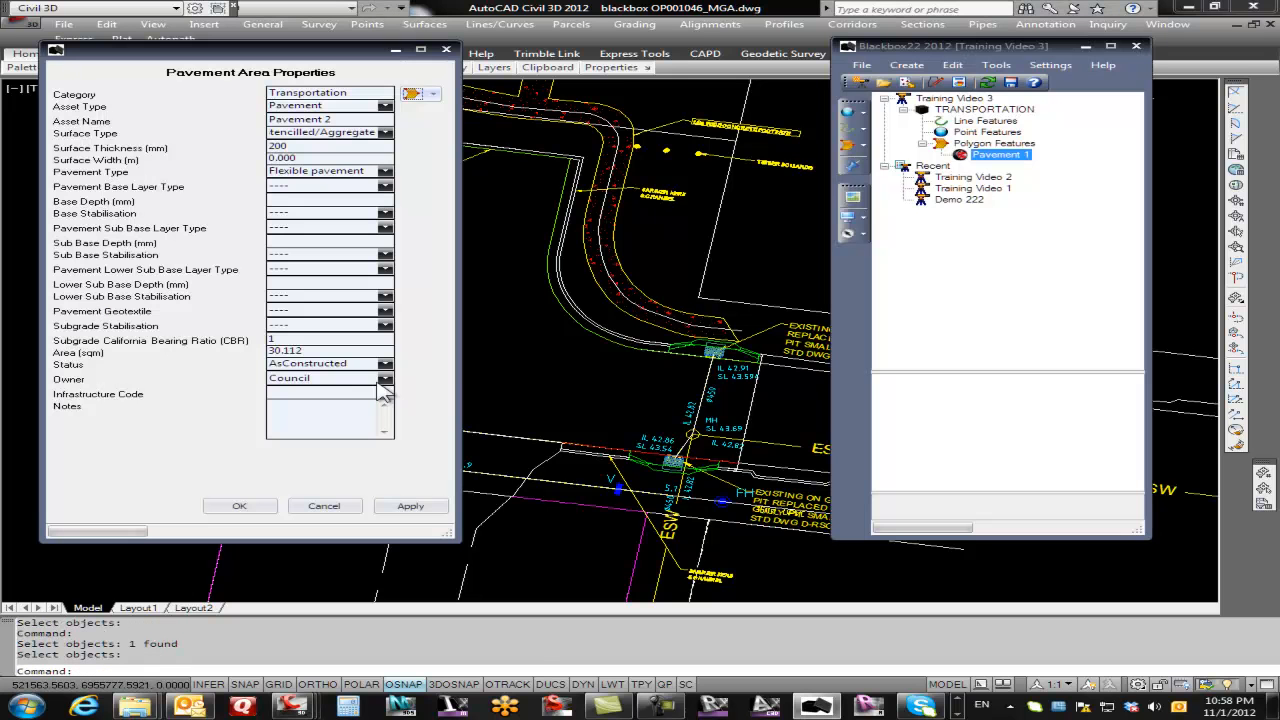
pyautogui.click(410, 505)
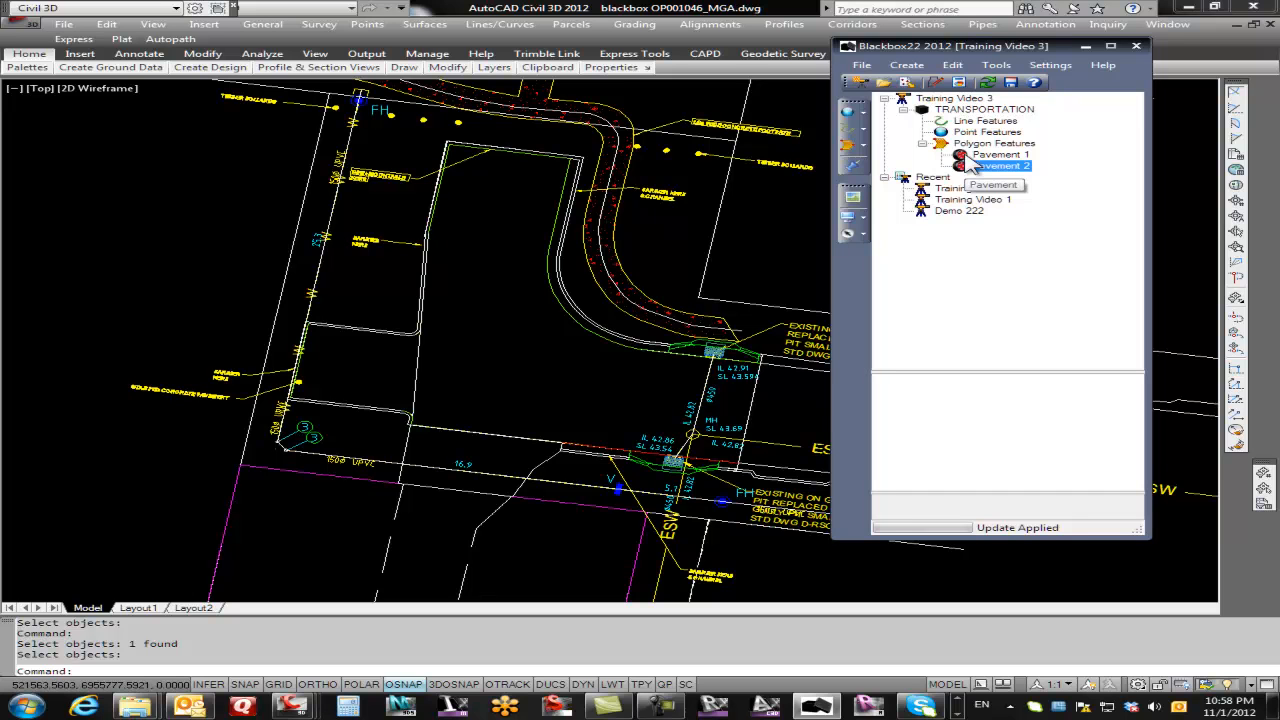
# Start a new Transportation line feature and set its asset type to Pathway.
pyautogui.click(864, 131)
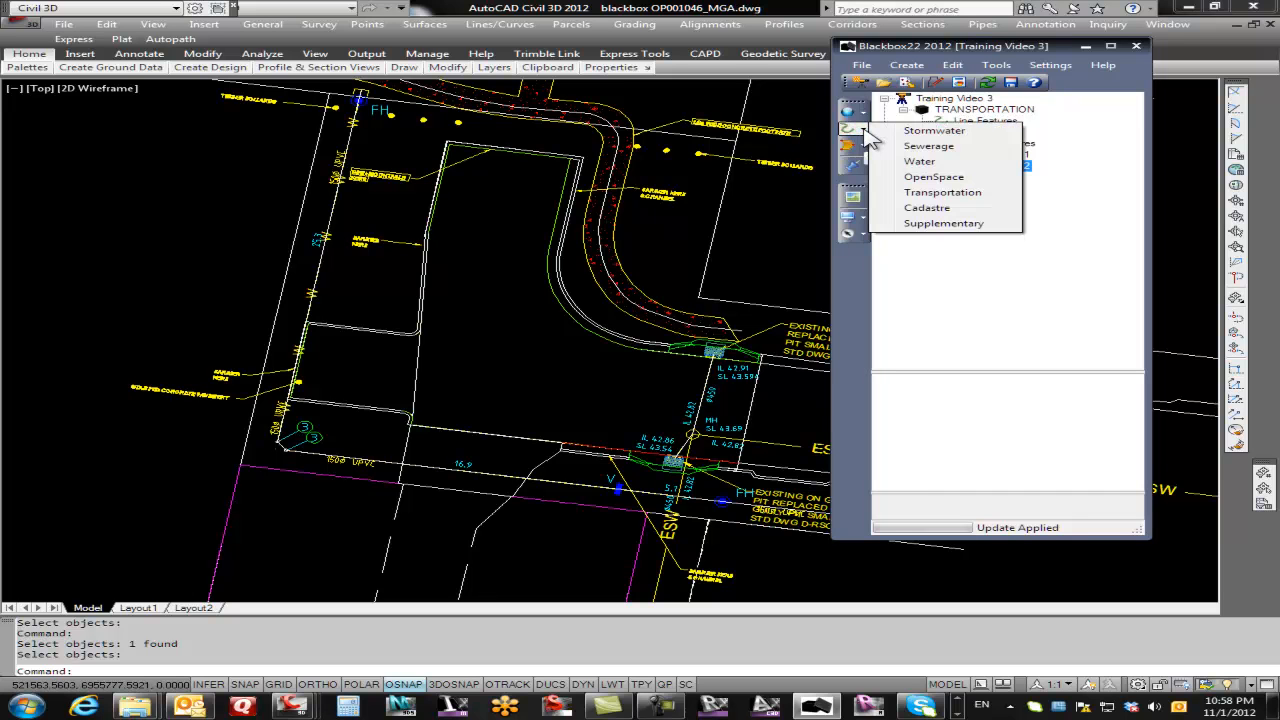
pyautogui.click(940, 194)
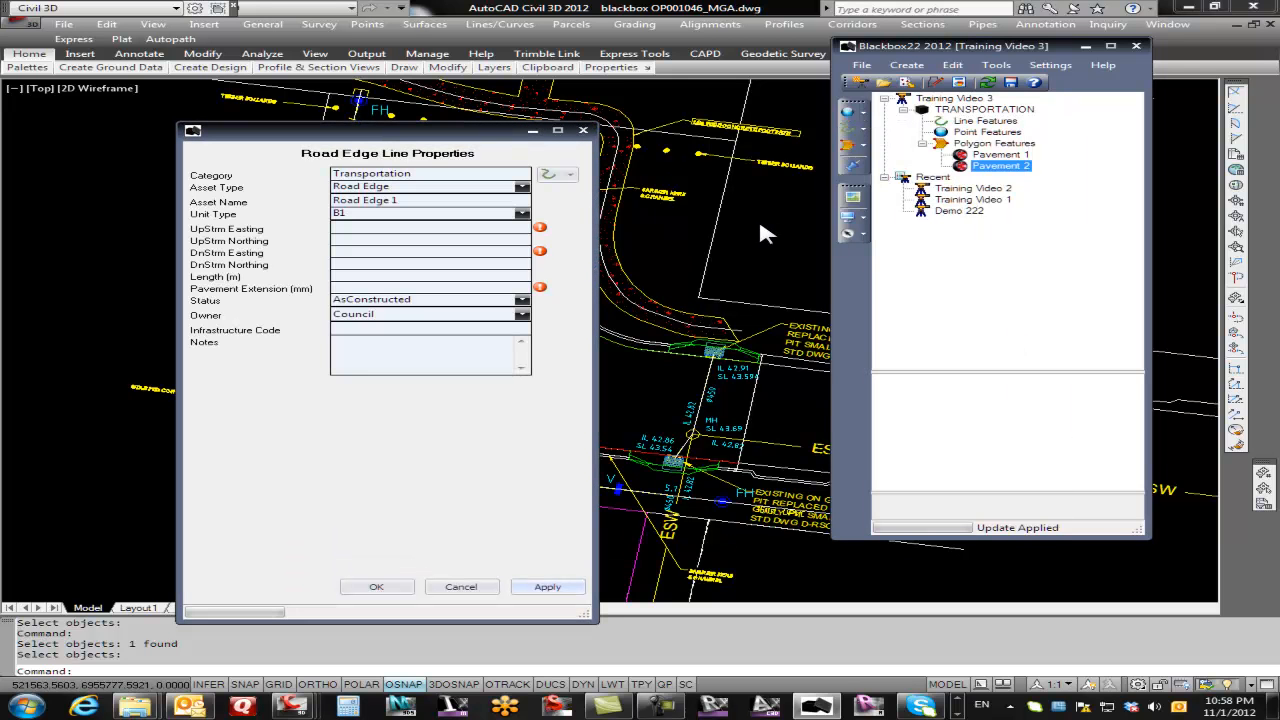
pyautogui.click(521, 187)
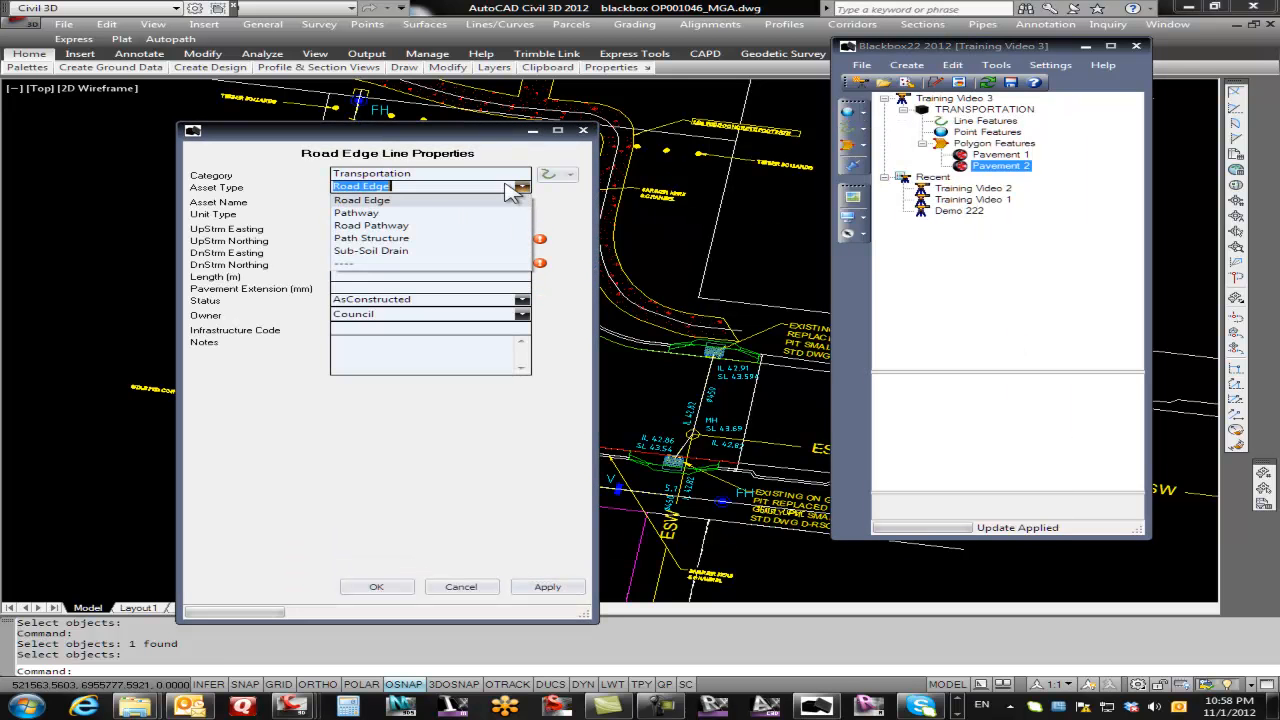
pyautogui.click(356, 213)
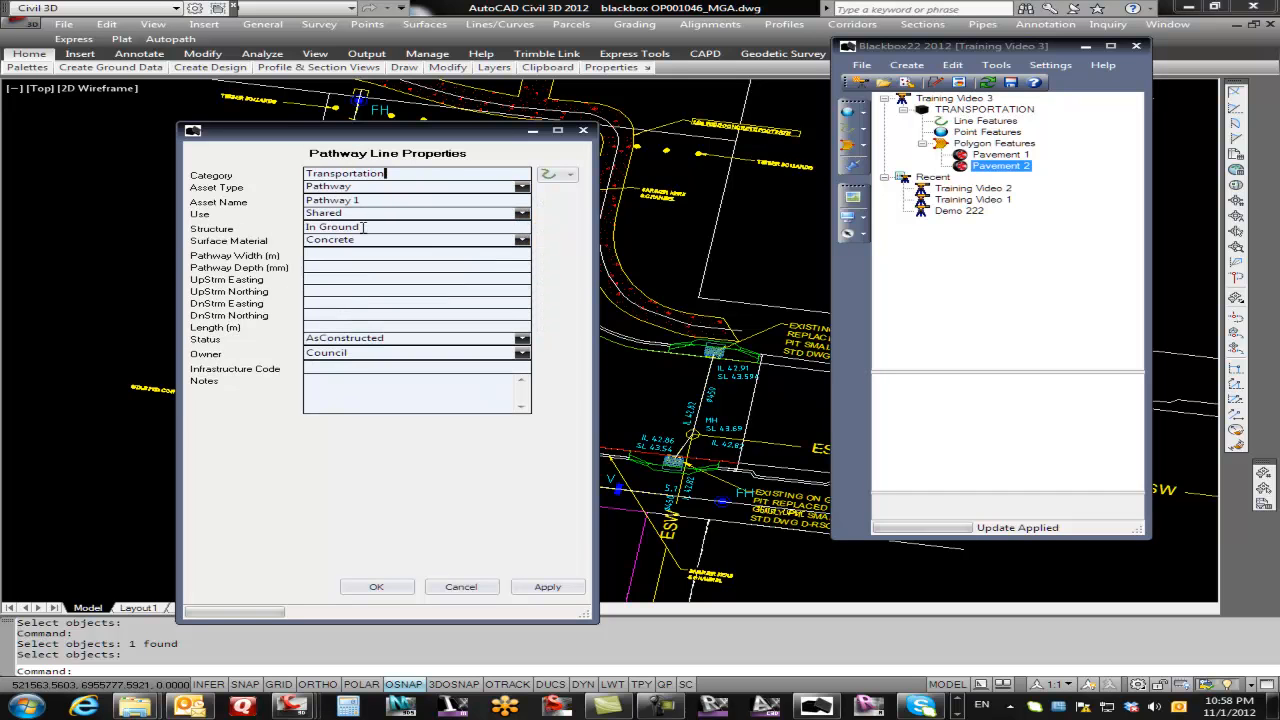
# Set the pathway's use to Pedestrian, surface material to Bitumen, width to 1.5 m and depth to 100 mm.
pyautogui.click(521, 213)
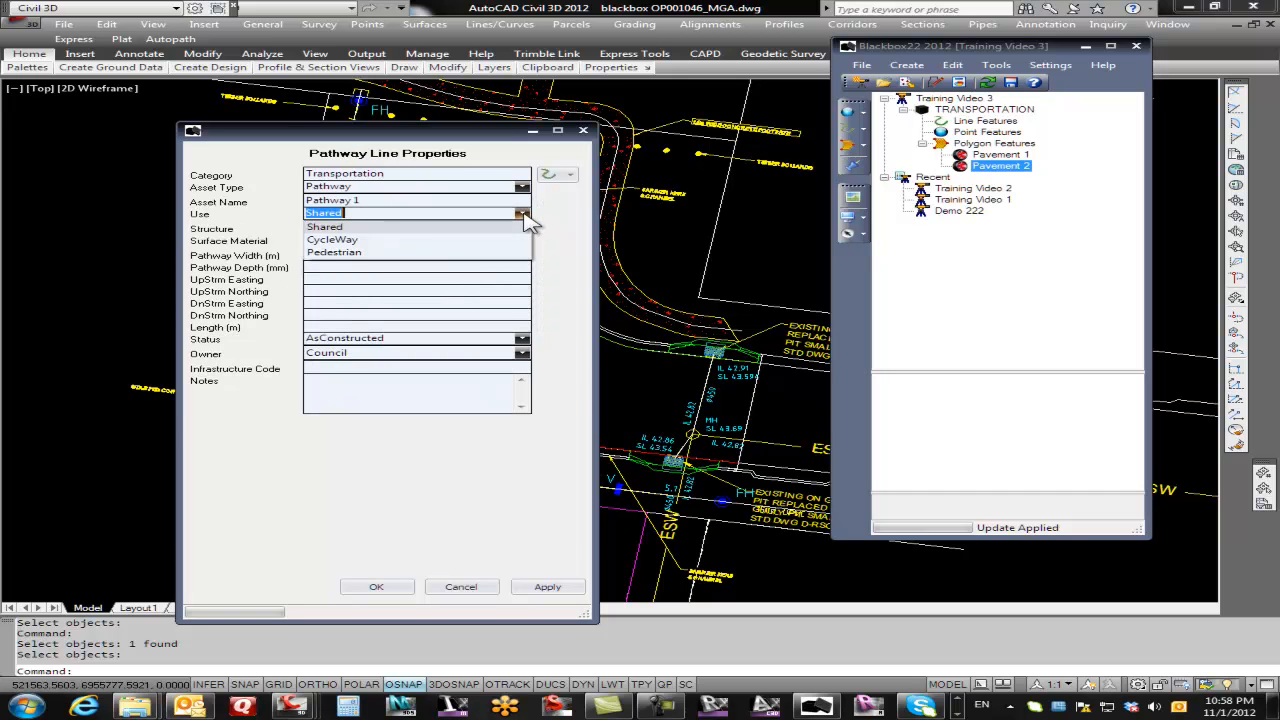
pyautogui.click(335, 252)
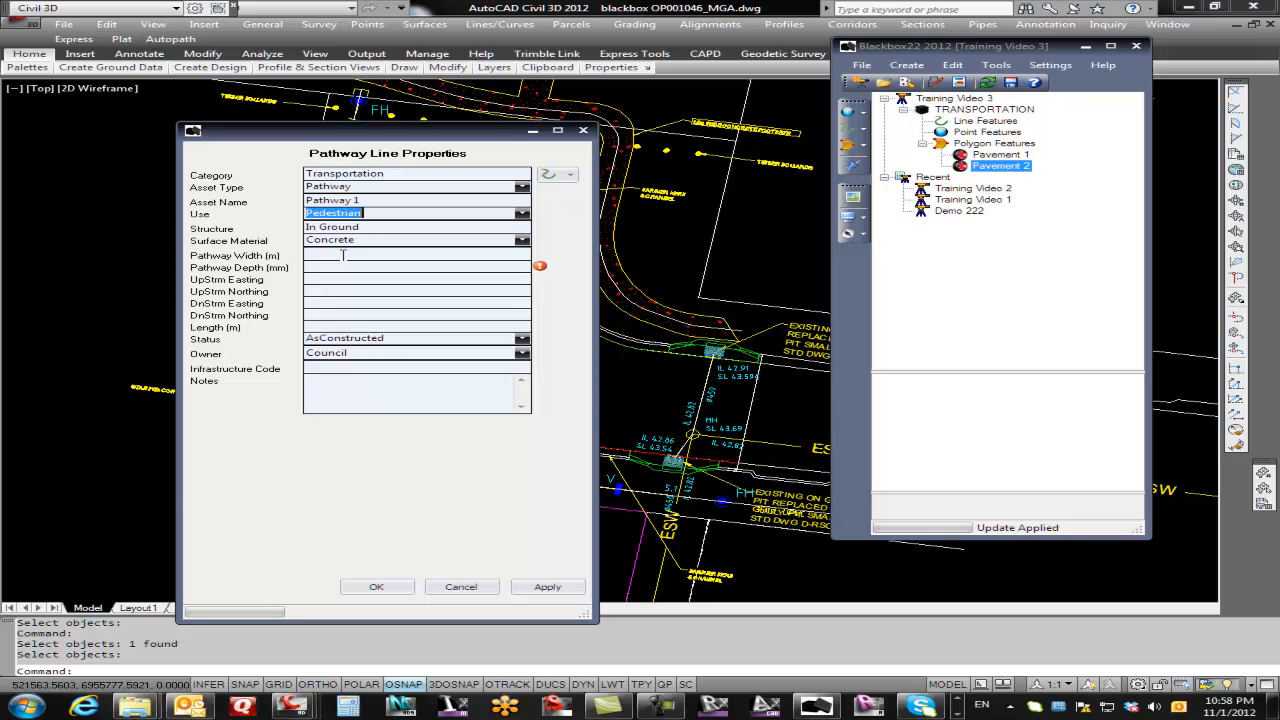
pyautogui.click(521, 240)
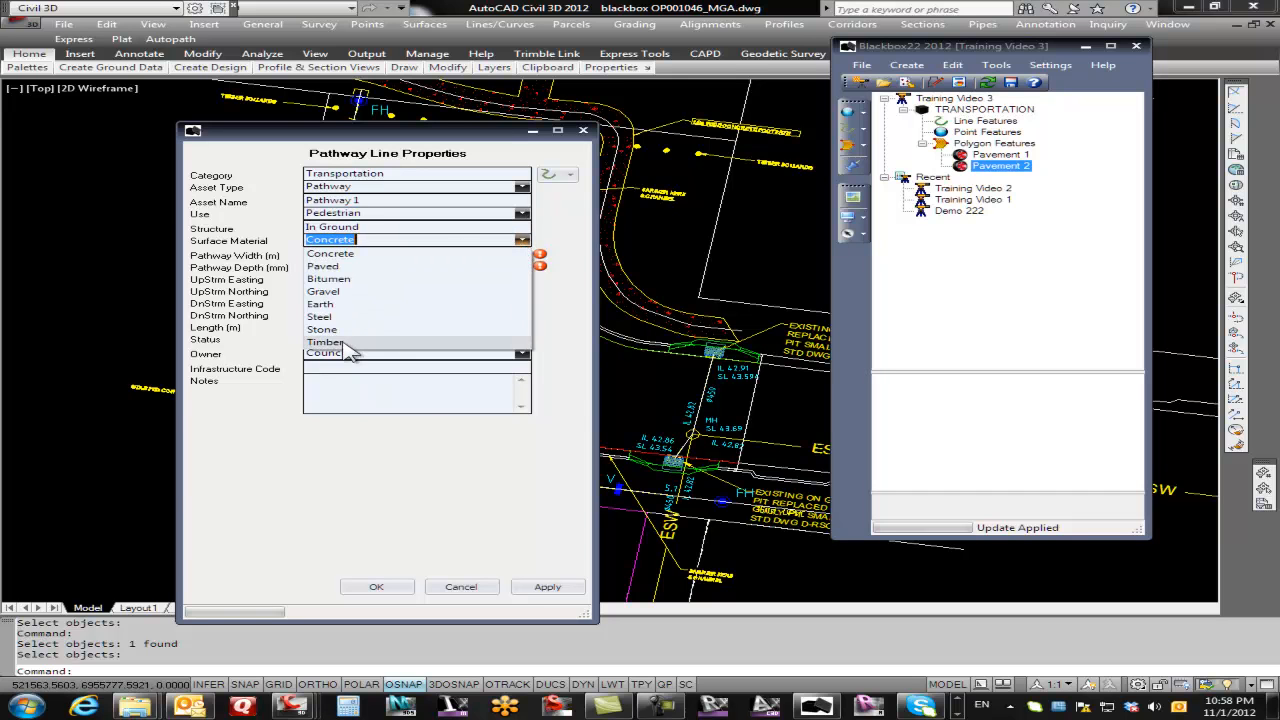
pyautogui.click(340, 279)
pyautogui.click(354, 255)
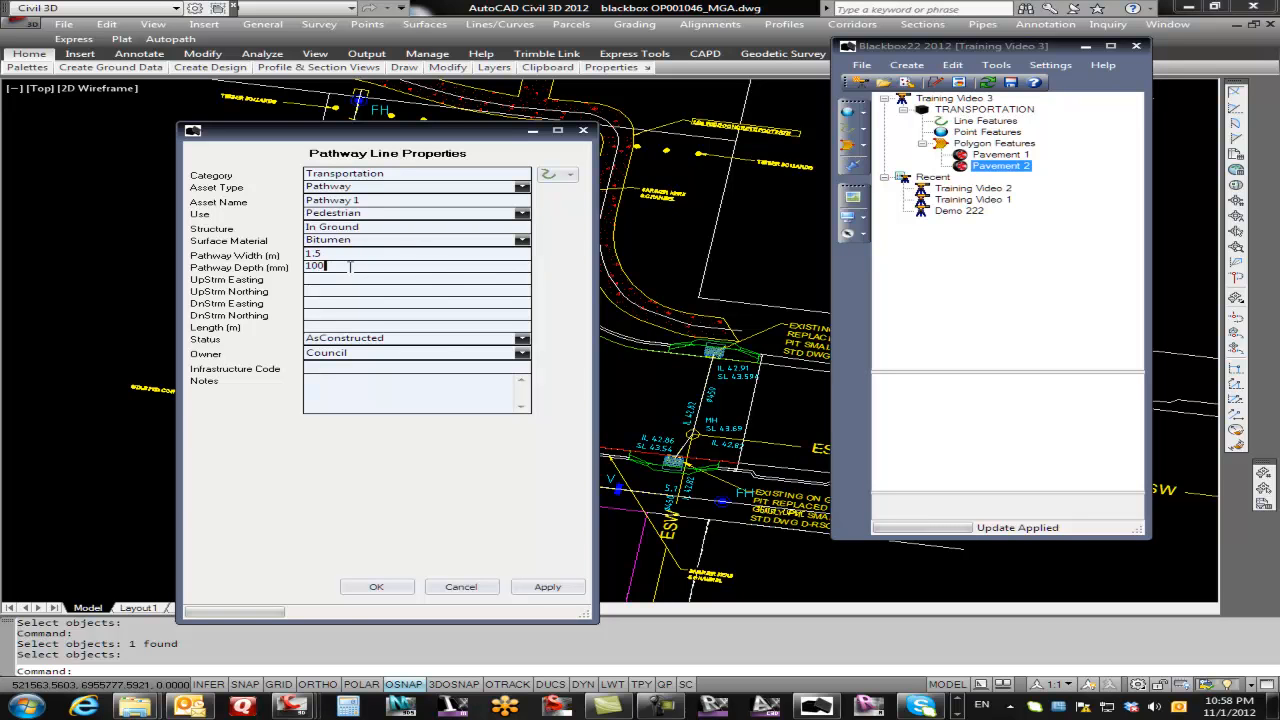
# Attach the centreline of the curved footpath as the pathway's spatial data and create the asset.
pyautogui.click(551, 180)
pyautogui.moveTo(557, 200); pyautogui.dragTo(591, 337, button='middle')
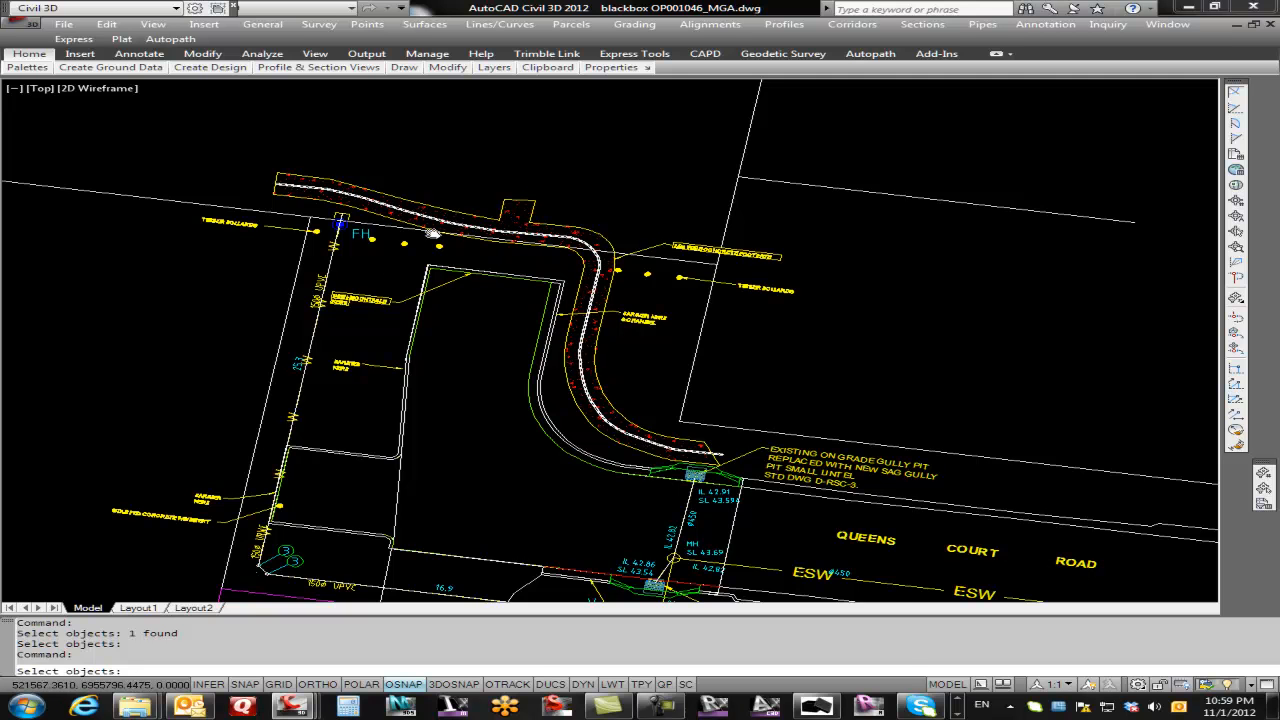
pyautogui.scroll(5, 327, 193)
pyautogui.click(341, 194)
pyautogui.scroll(-4, 339, 240)
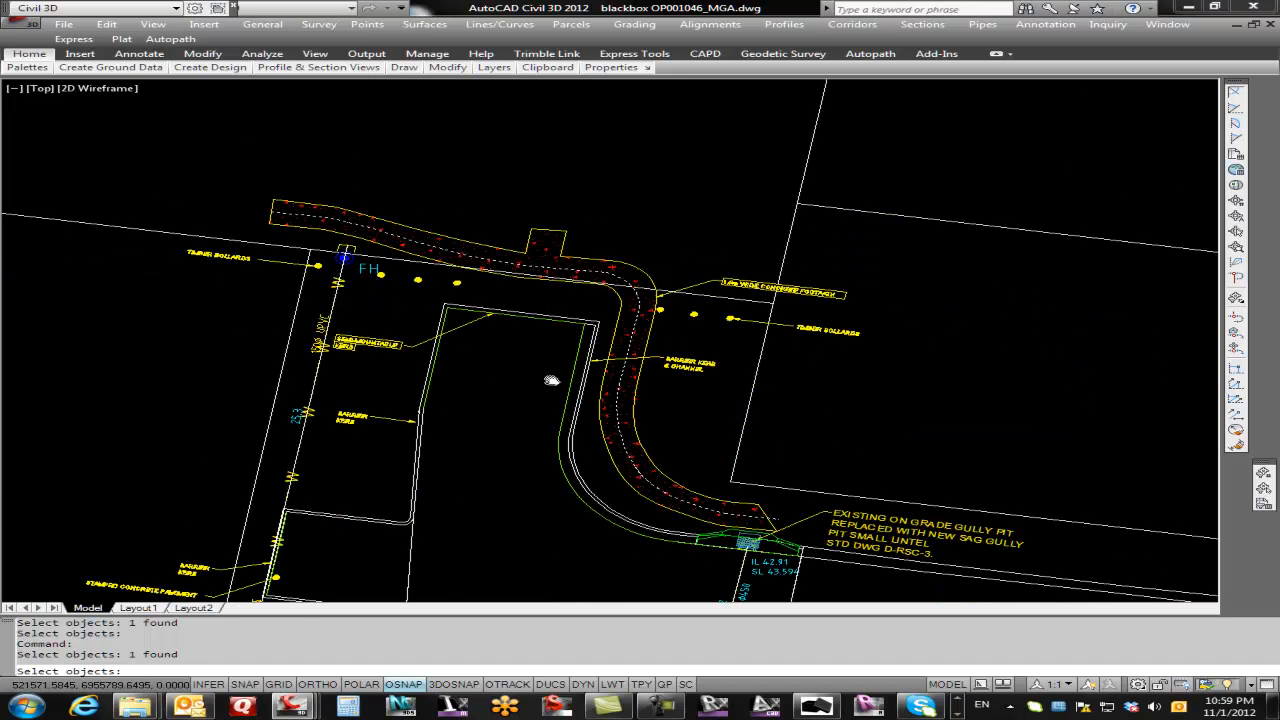
pyautogui.press('Return')
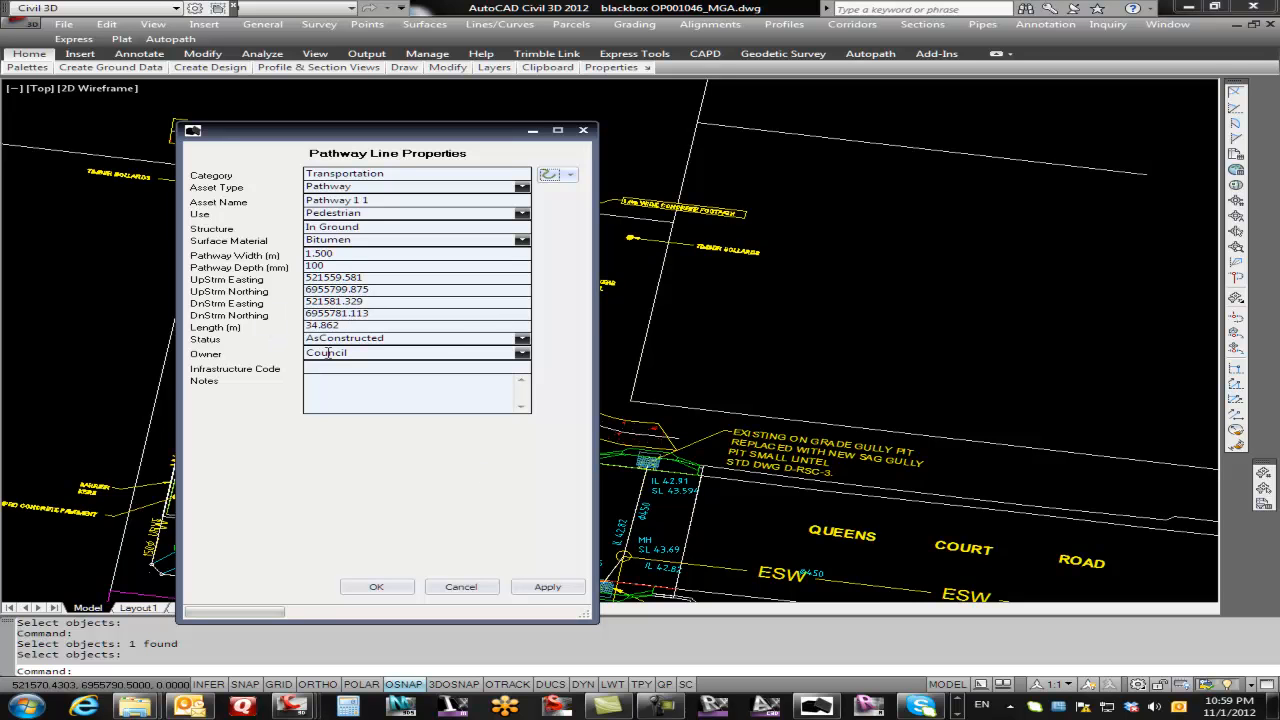
pyautogui.click(547, 587)
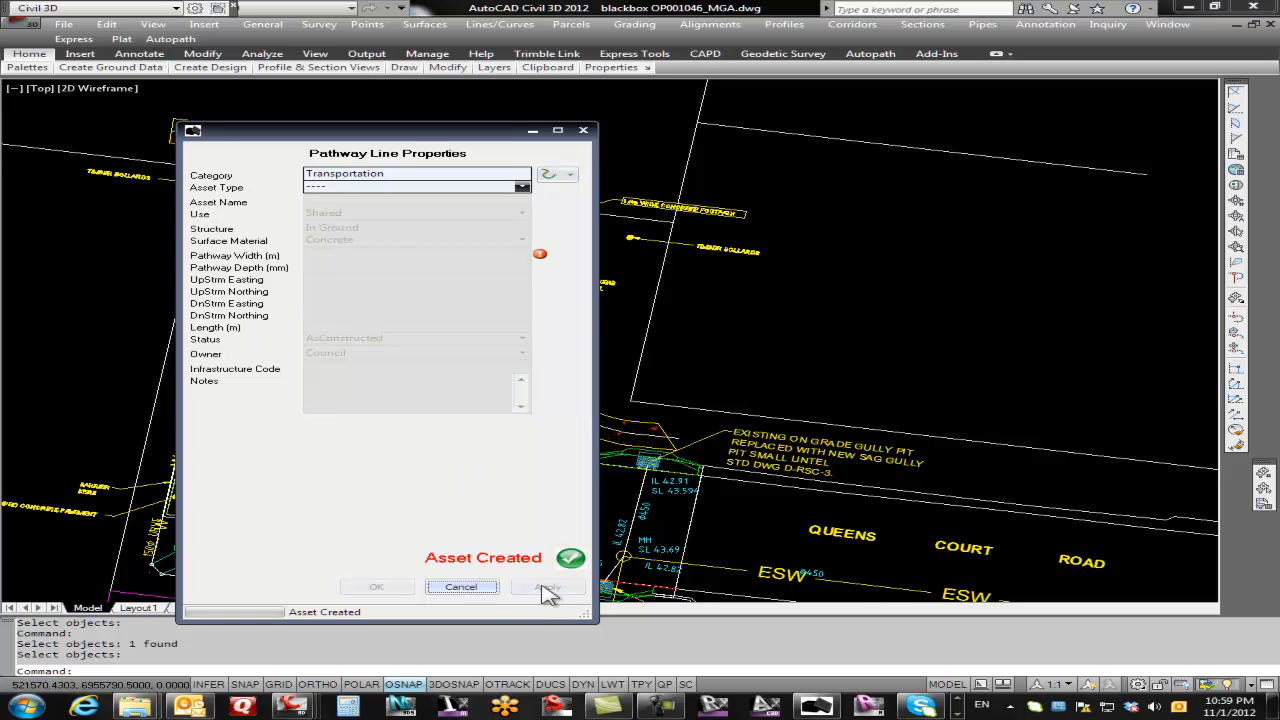
# Start a Road Edge line asset, keeping B1 as its unit type.
pyautogui.click(521, 187)
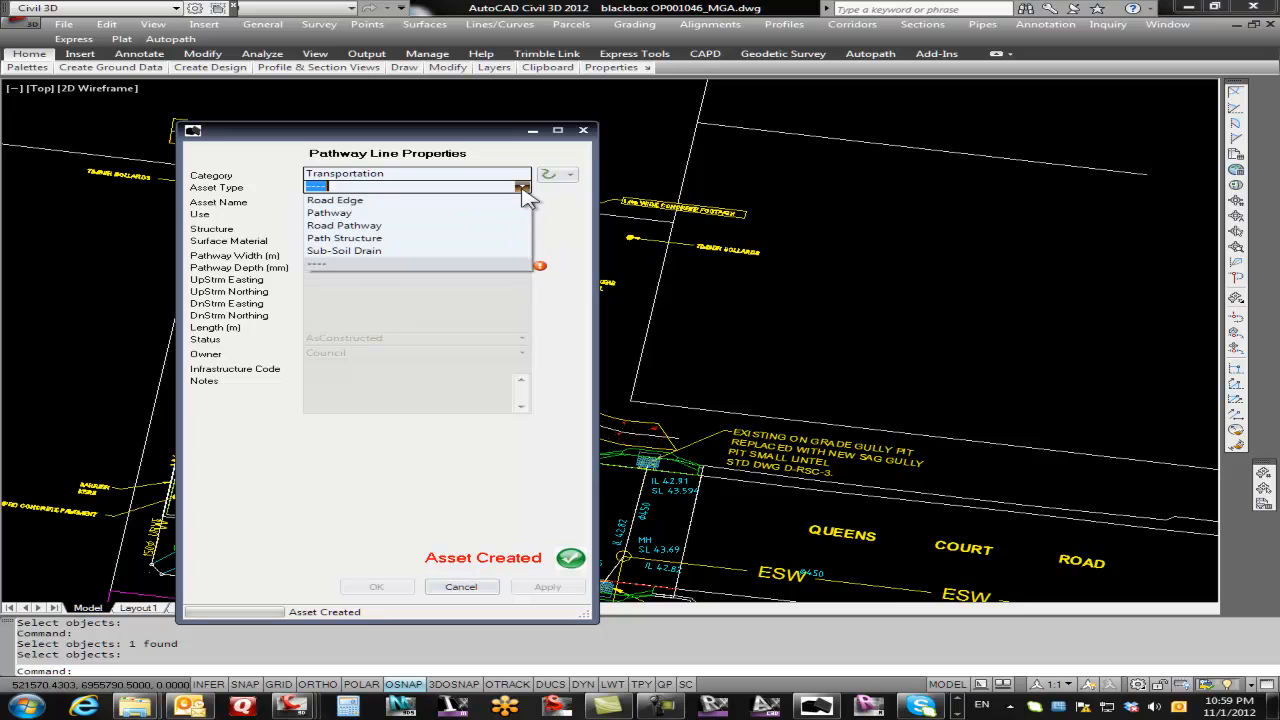
pyautogui.click(340, 200)
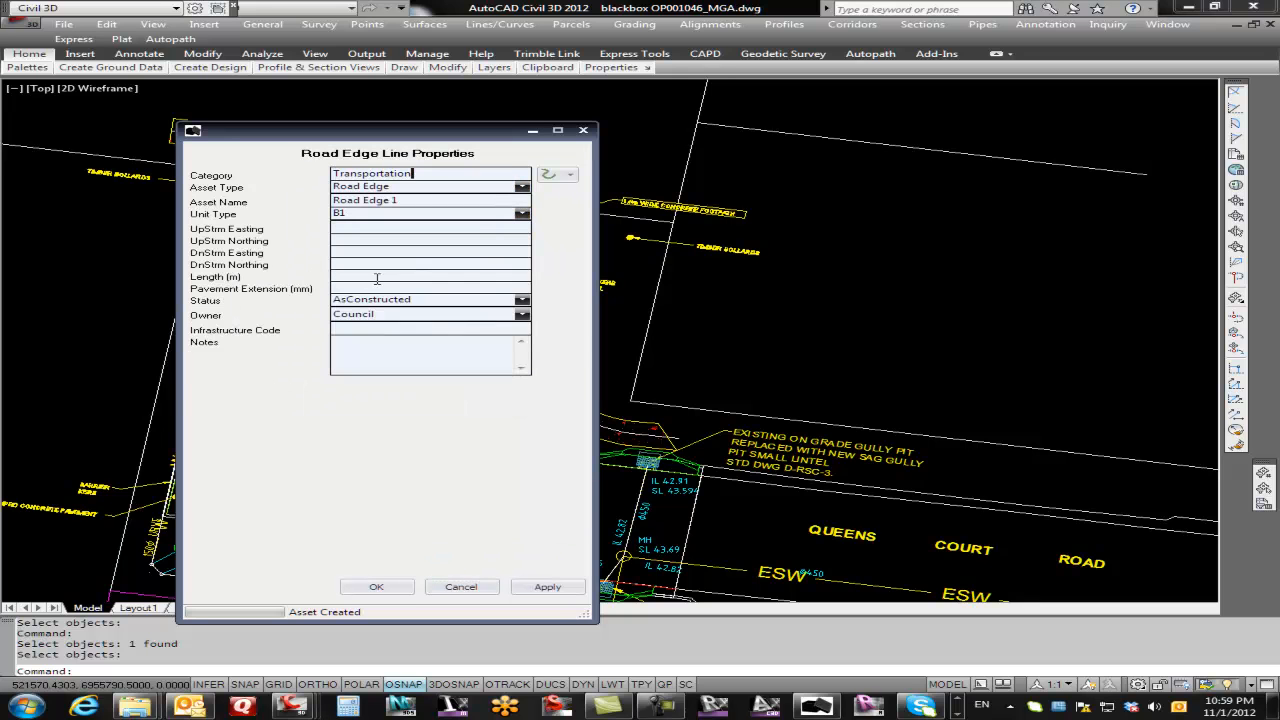
pyautogui.click(522, 214)
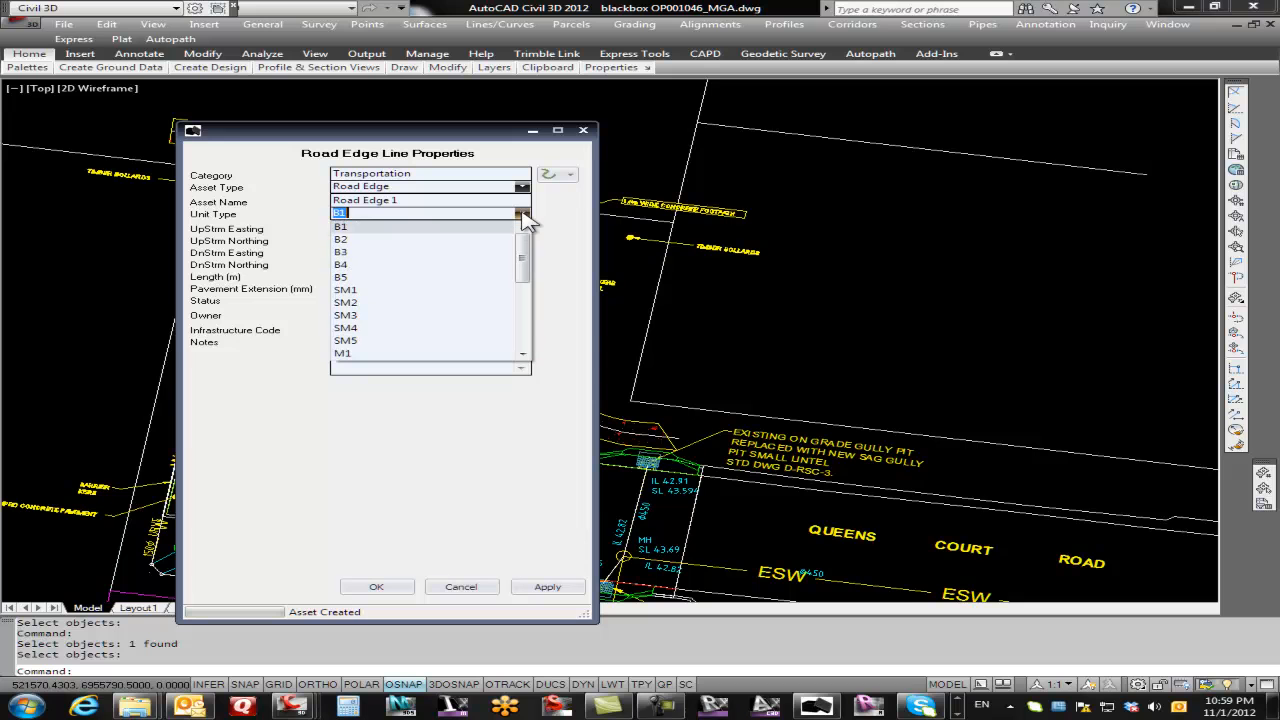
pyautogui.click(522, 214)
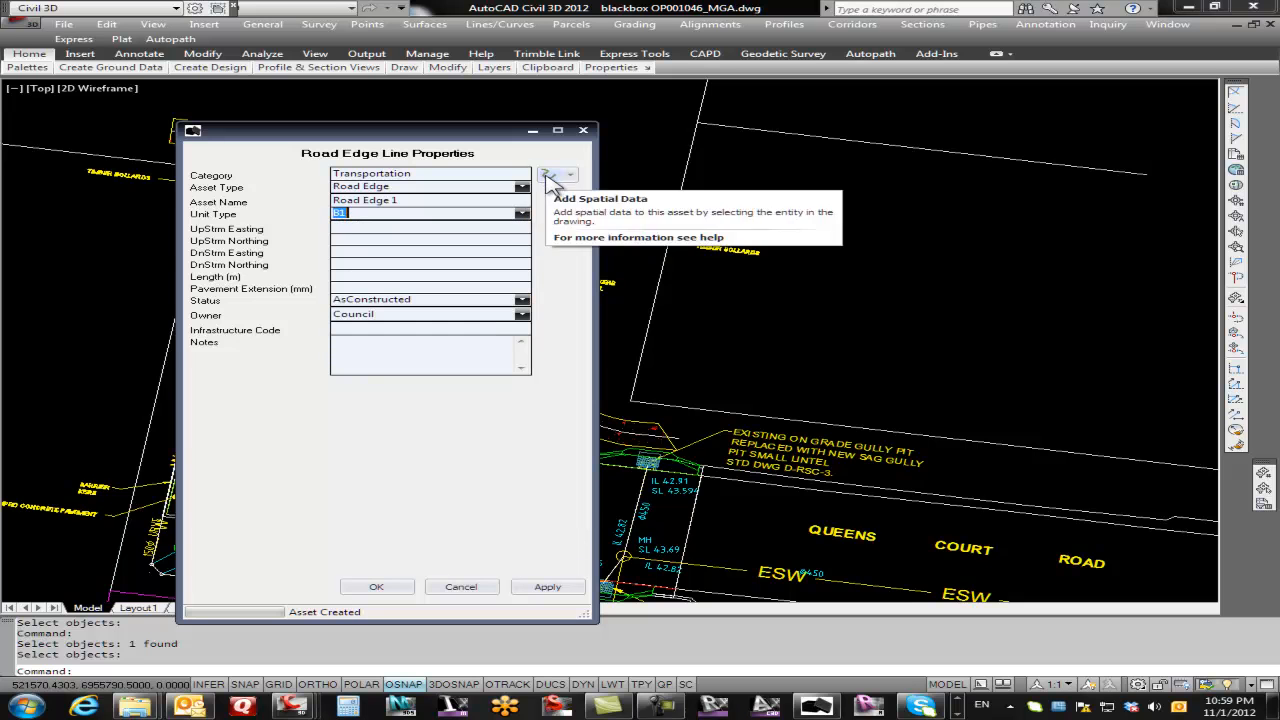
# Attach the curved kerb line beside the footpath as the road edge's spatial data.
pyautogui.click(548, 174)
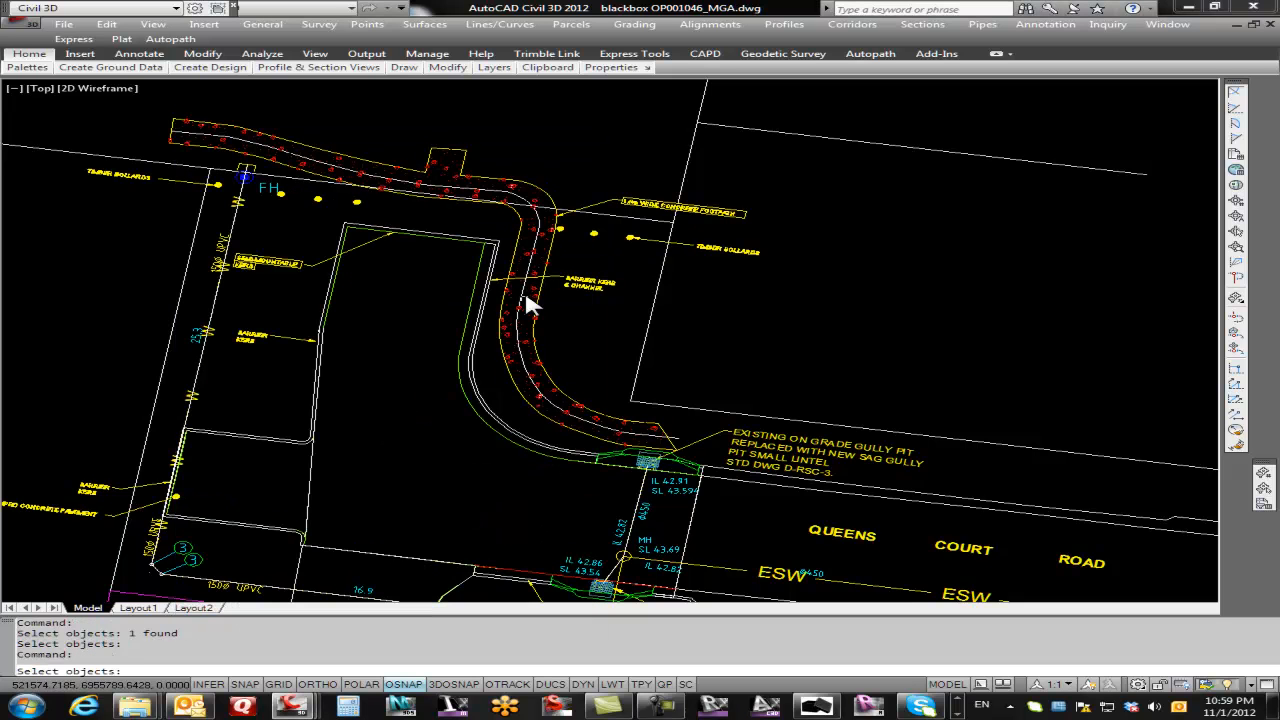
pyautogui.click(583, 472)
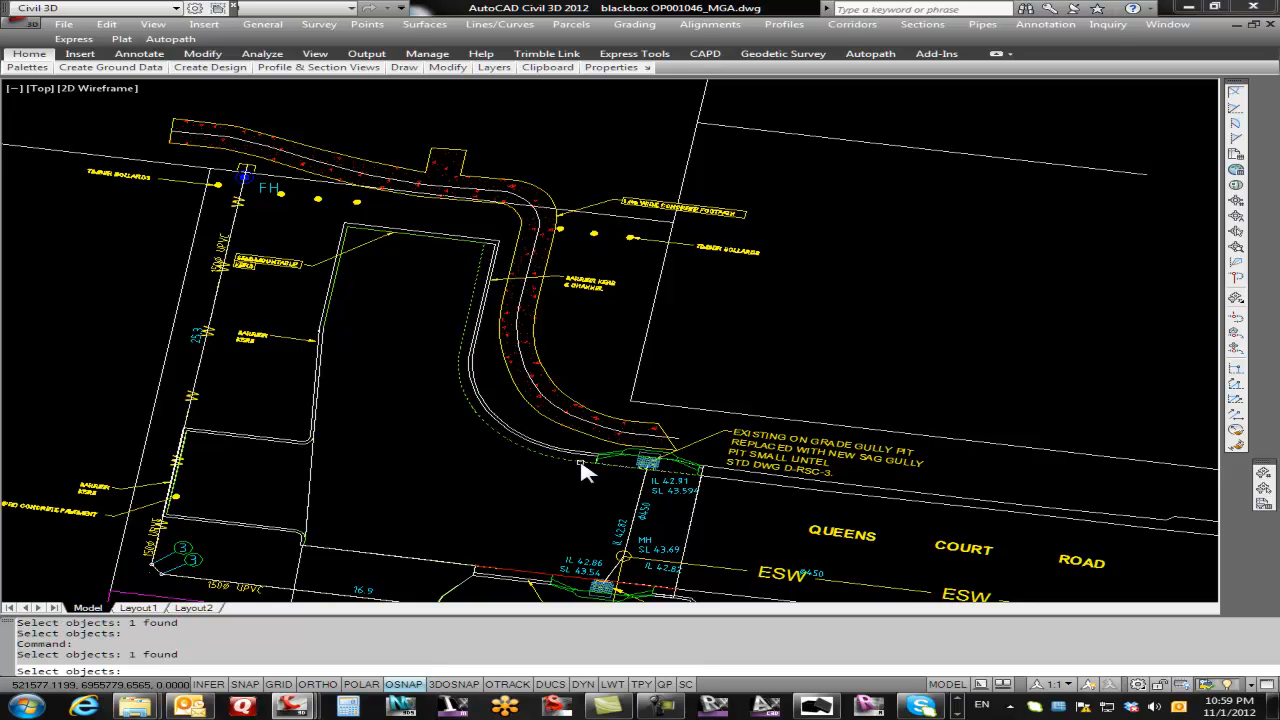
pyautogui.press('Return')
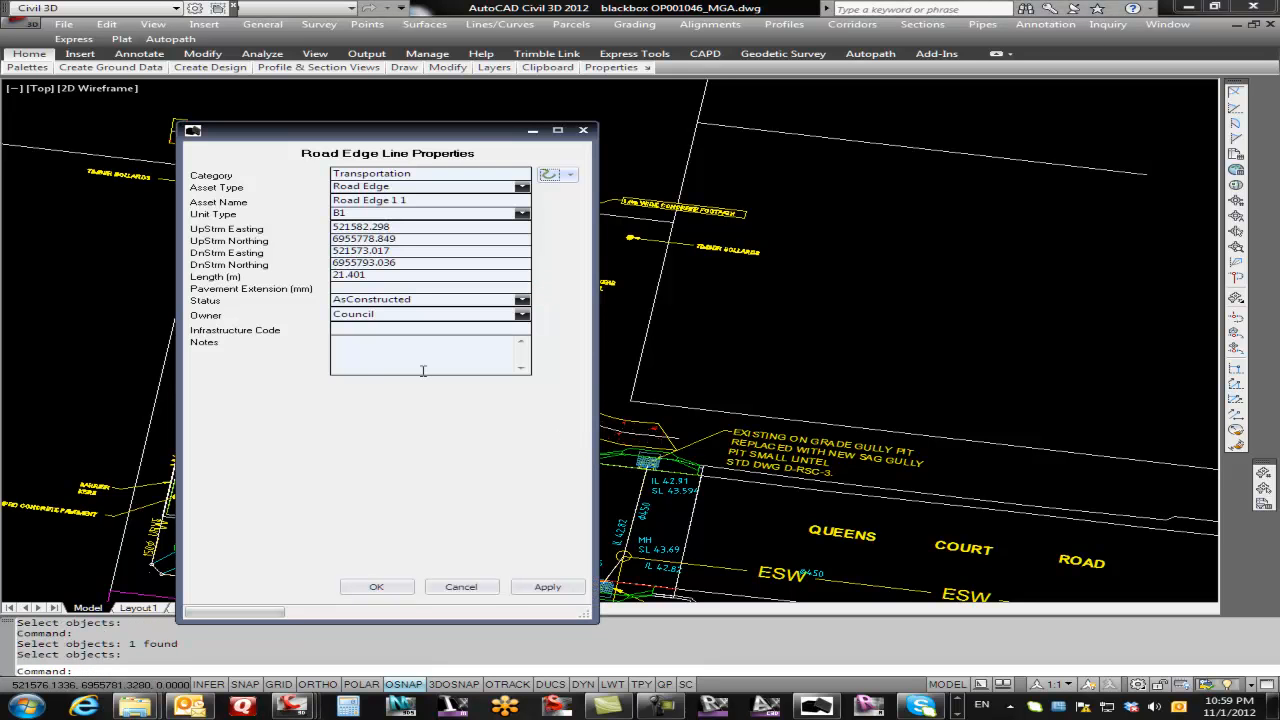
# Set the road edge's pavement extension to 0 mm, create the asset and close its properties.
pyautogui.click(369, 288)
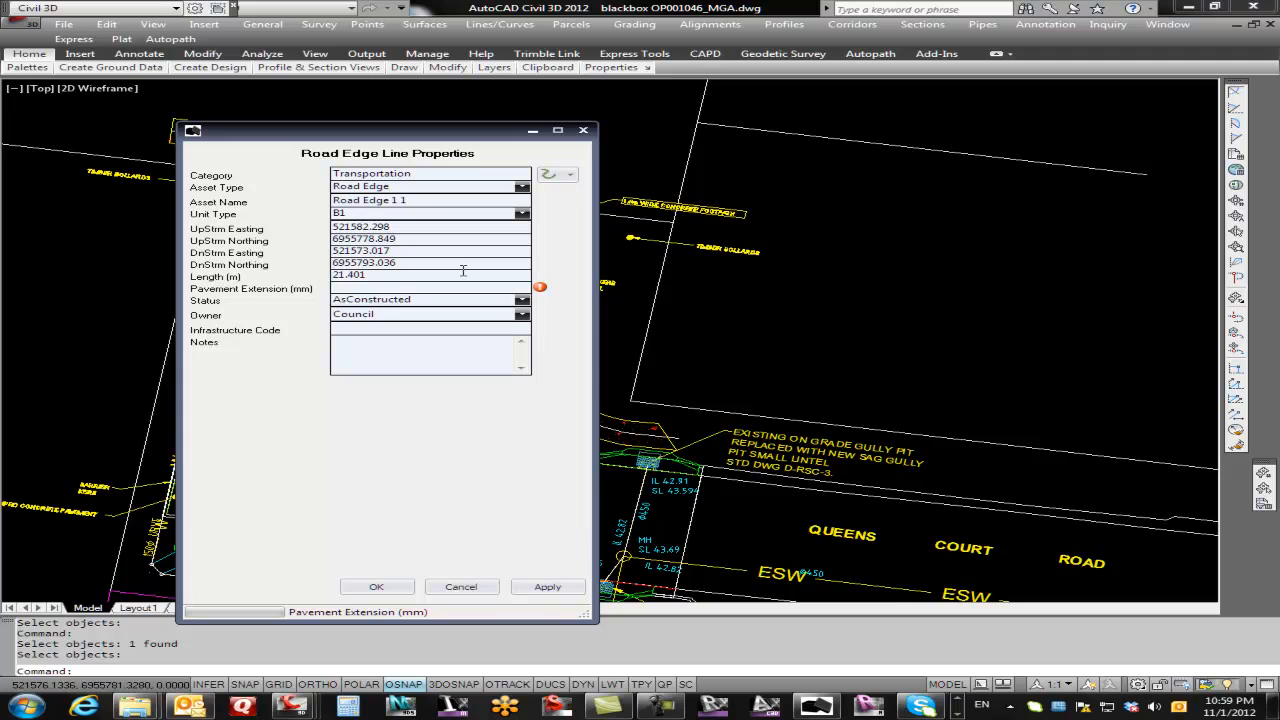
pyautogui.write('0')
pyautogui.click(545, 588)
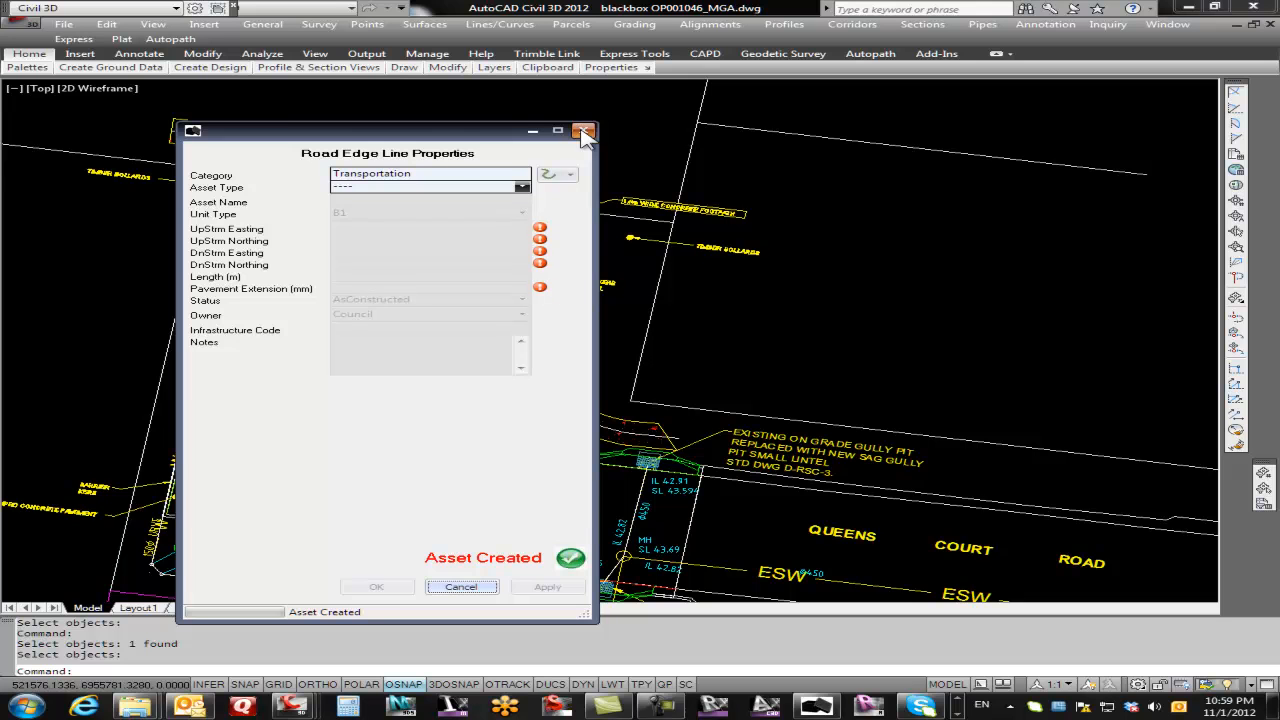
pyautogui.click(585, 133)
# Switch to the Blackbox22 project tree and check the new road edge among the Transportation line features.
pyautogui.click(817, 706)
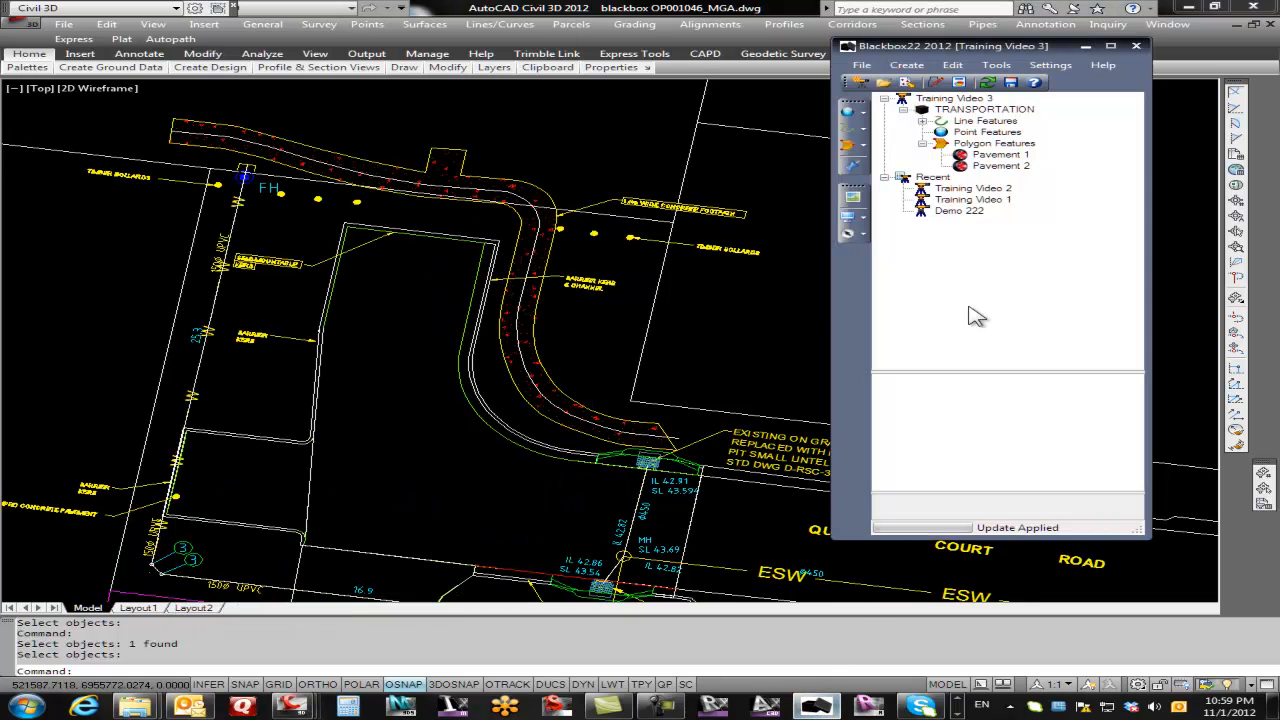
pyautogui.click(922, 120)
pyautogui.click(1020, 143)
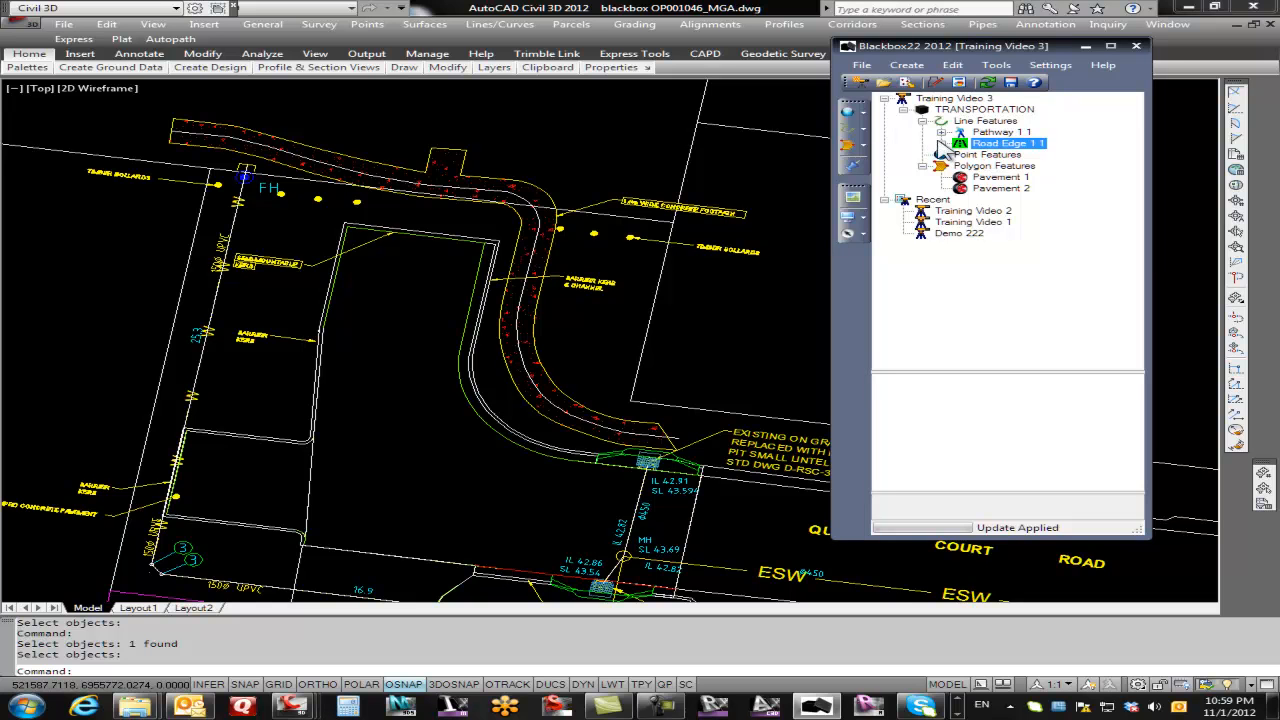
# Start a new Water point feature and set its asset type to Hydrant.
pyautogui.click(852, 113)
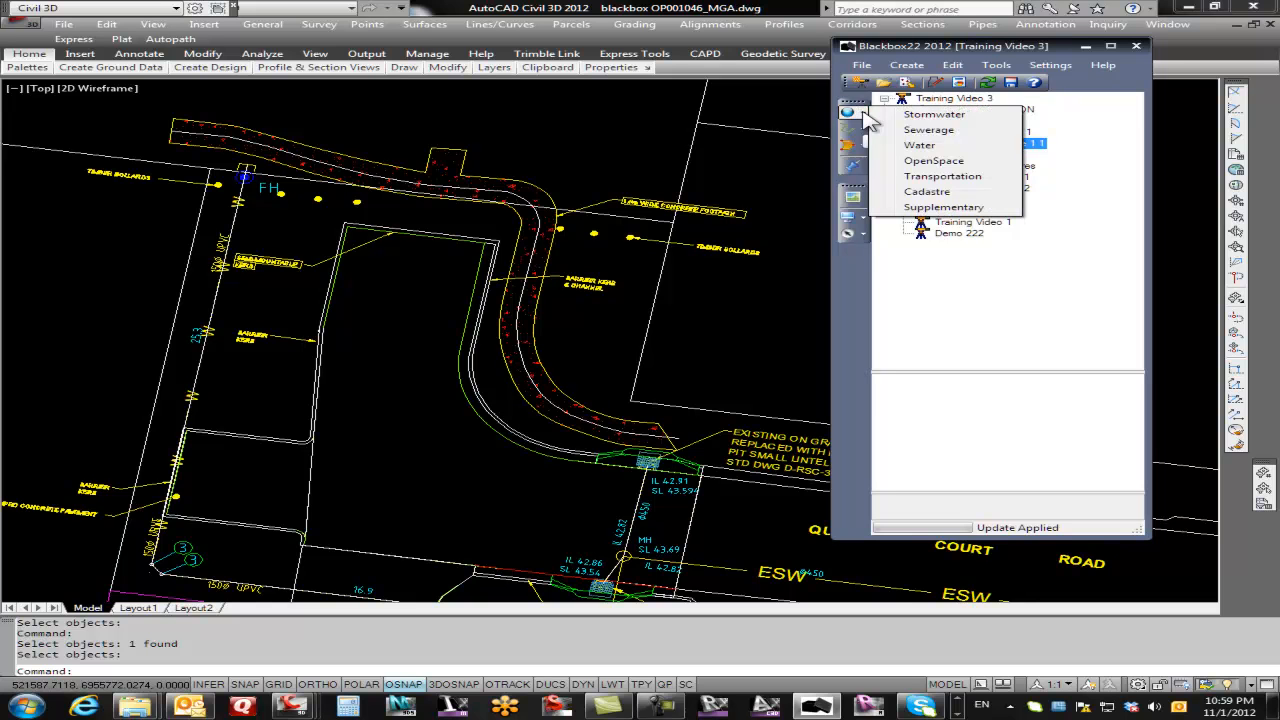
pyautogui.click(919, 146)
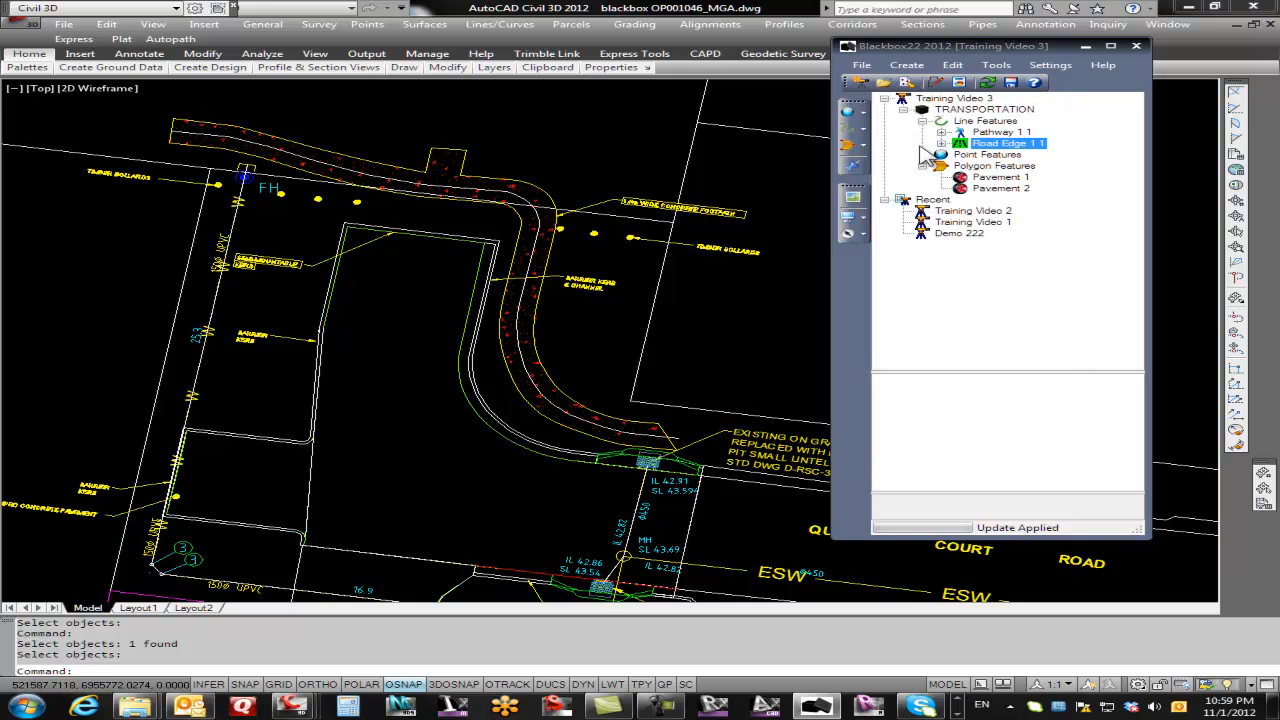
pyautogui.click(522, 188)
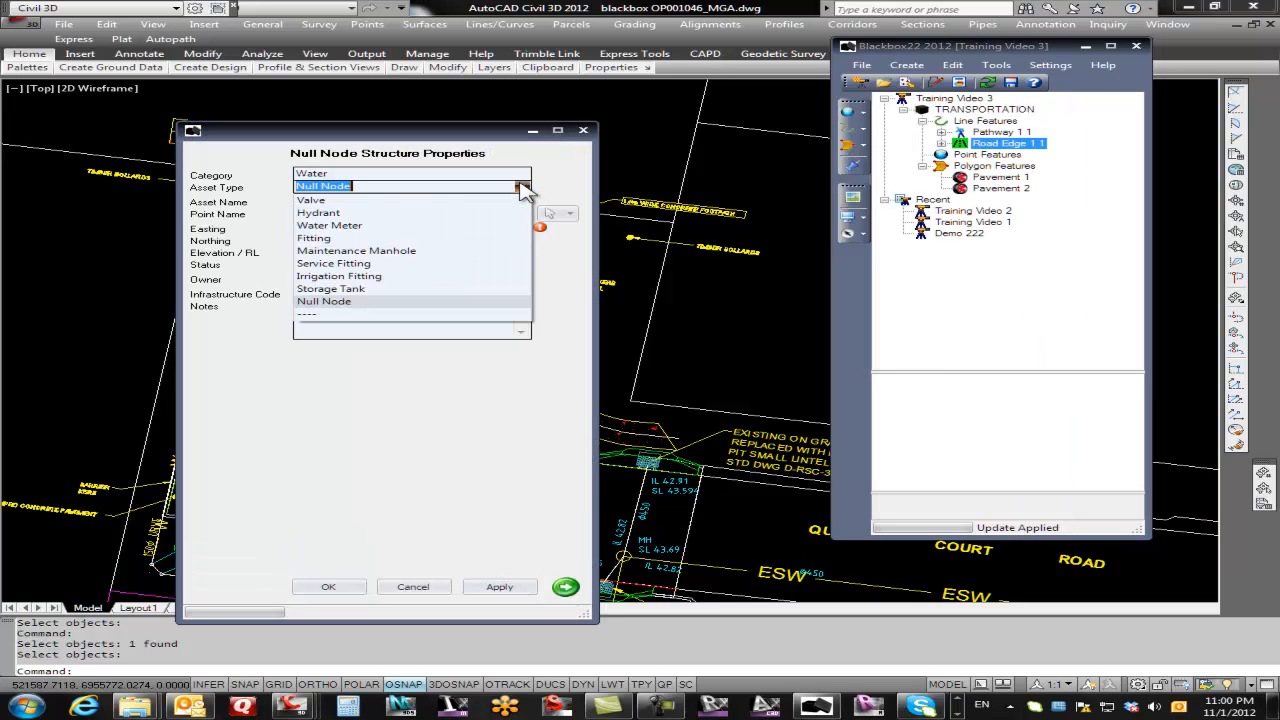
pyautogui.click(330, 213)
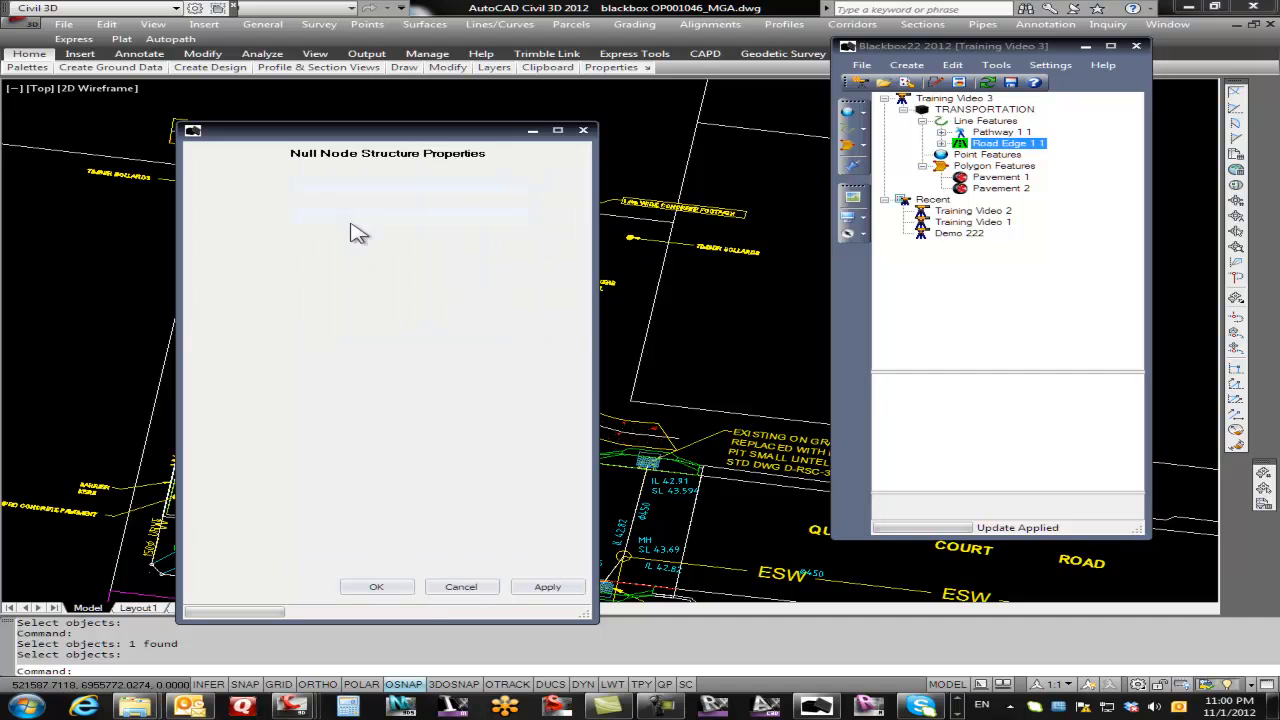
# Attach the hydrant symbol beside the FH label near the timber bollards as the hydrant's spatial data.
pyautogui.click(549, 213)
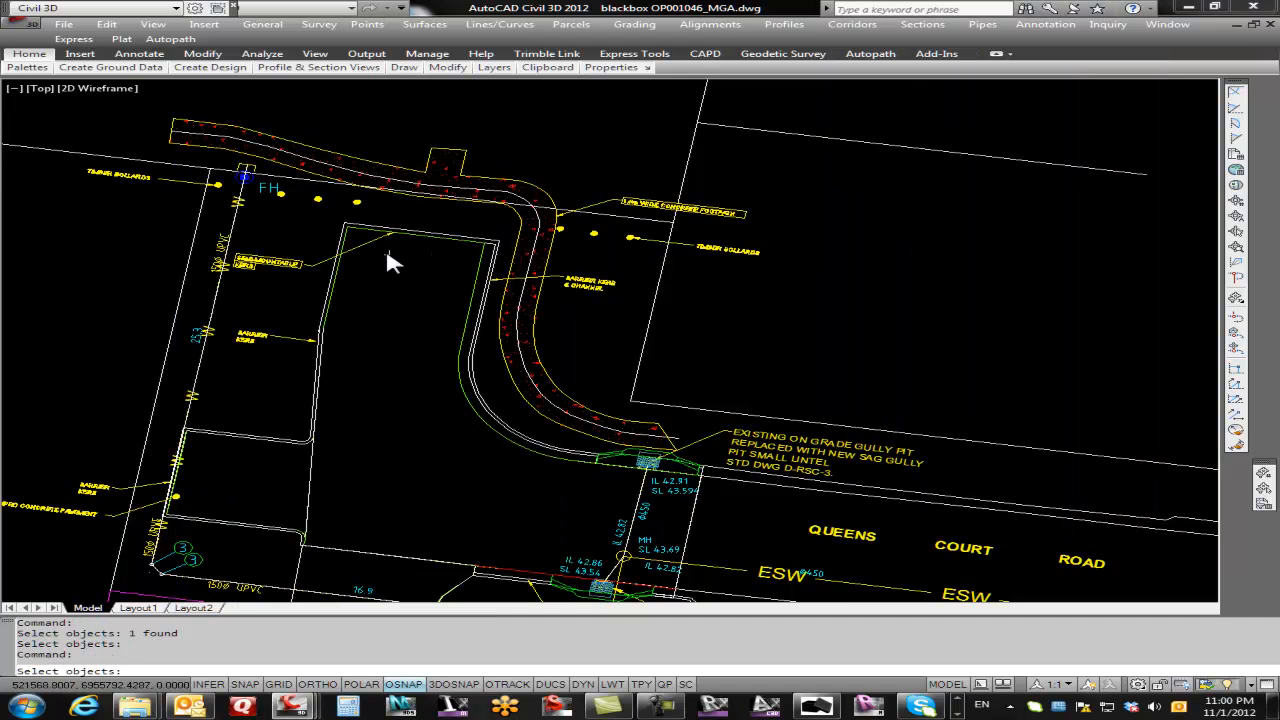
pyautogui.scroll(3, 252, 190)
pyautogui.click(254, 179)
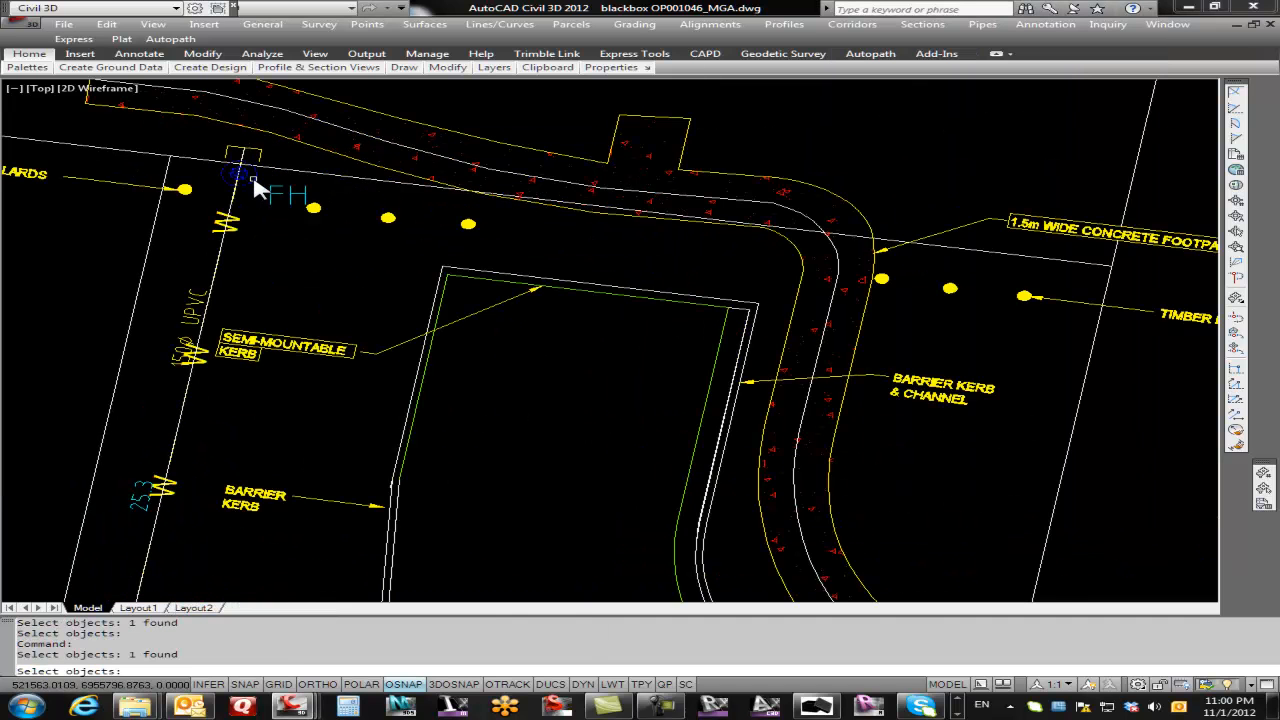
pyautogui.press('Return')
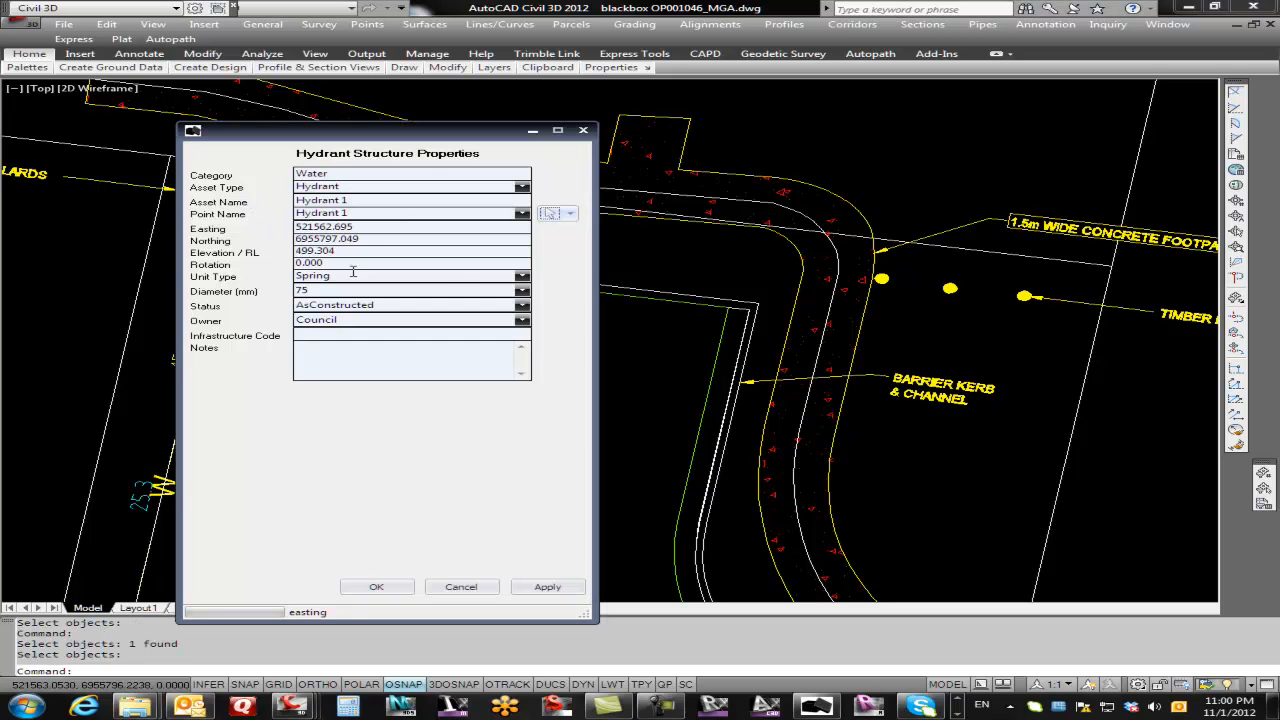
# Keep Spring as the hydrant's unit type, set its diameter to 150 mm and create the asset.
pyautogui.click(522, 276)
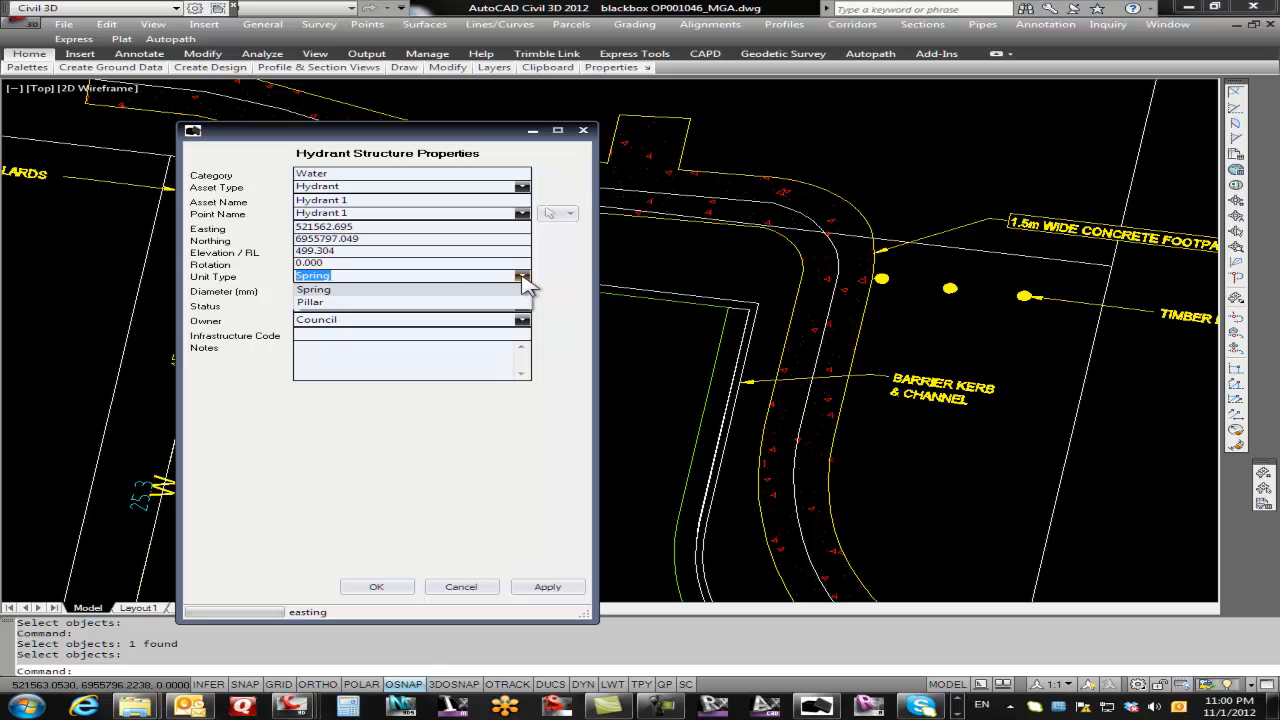
pyautogui.click(411, 276)
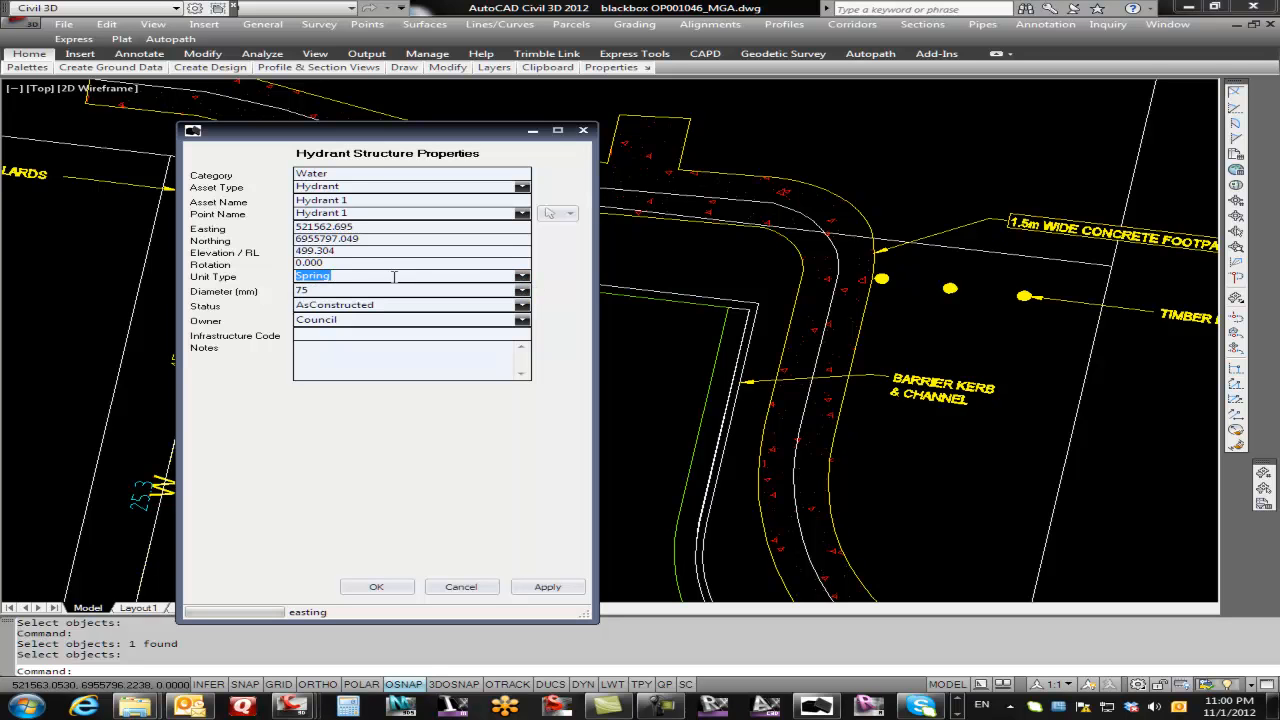
pyautogui.click(522, 290)
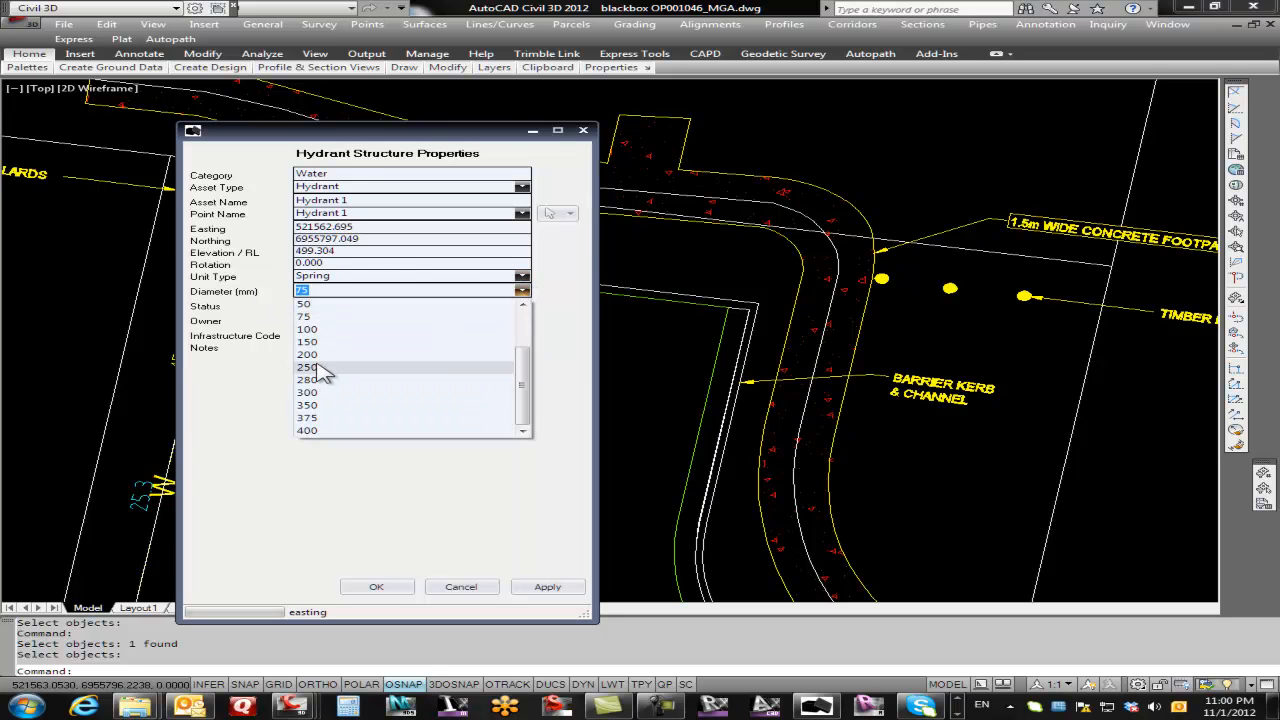
pyautogui.click(314, 342)
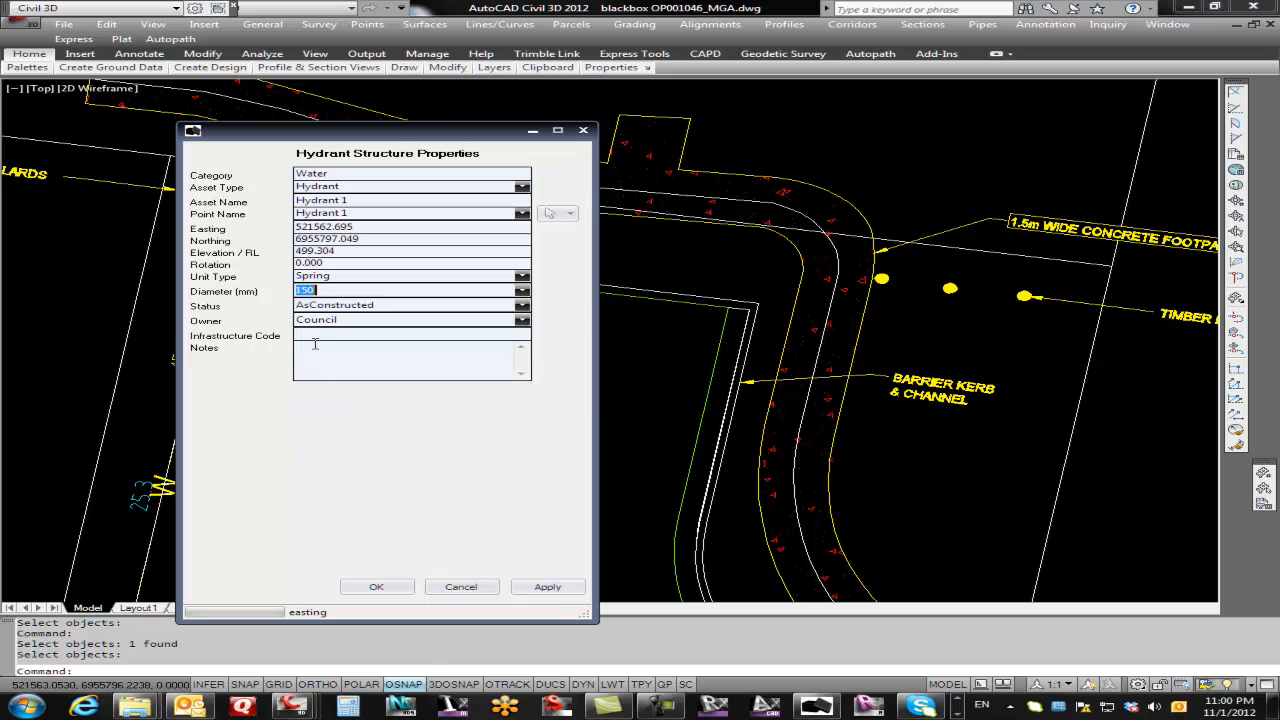
pyautogui.click(547, 587)
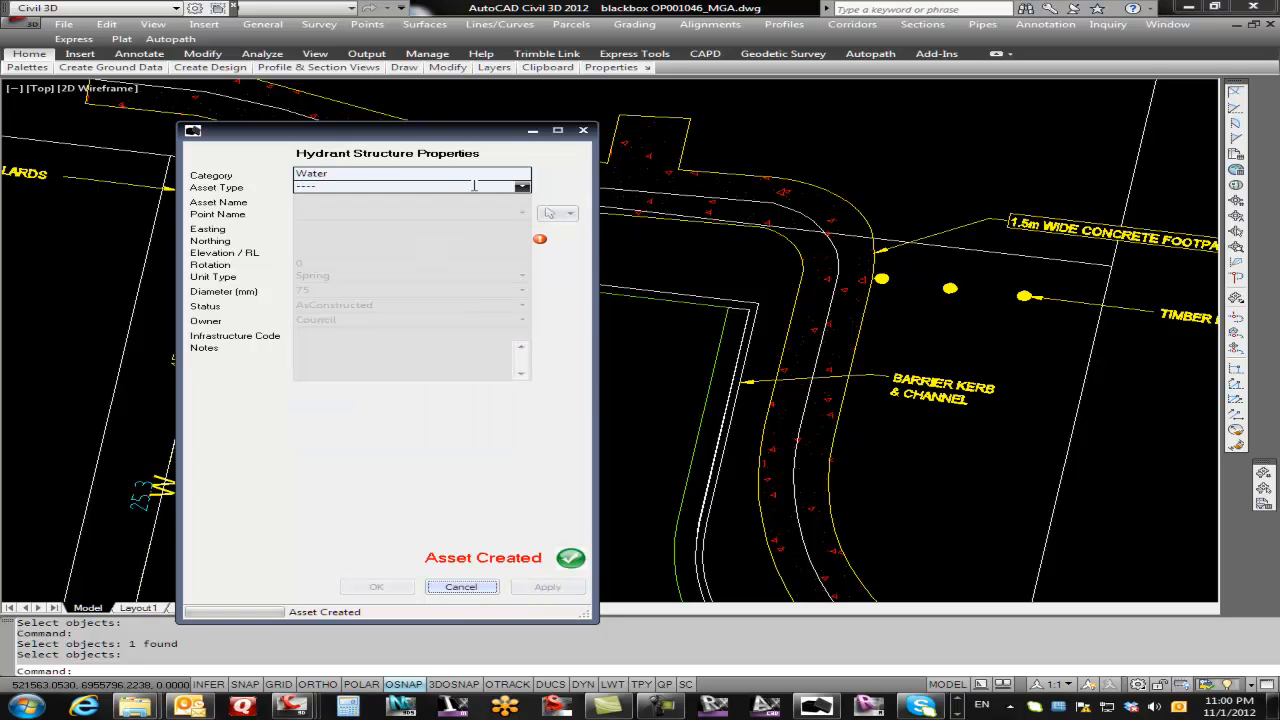
# Start a Water valve asset and attach the blue valve symbol below the V label as its spatial data.
pyautogui.click(522, 187)
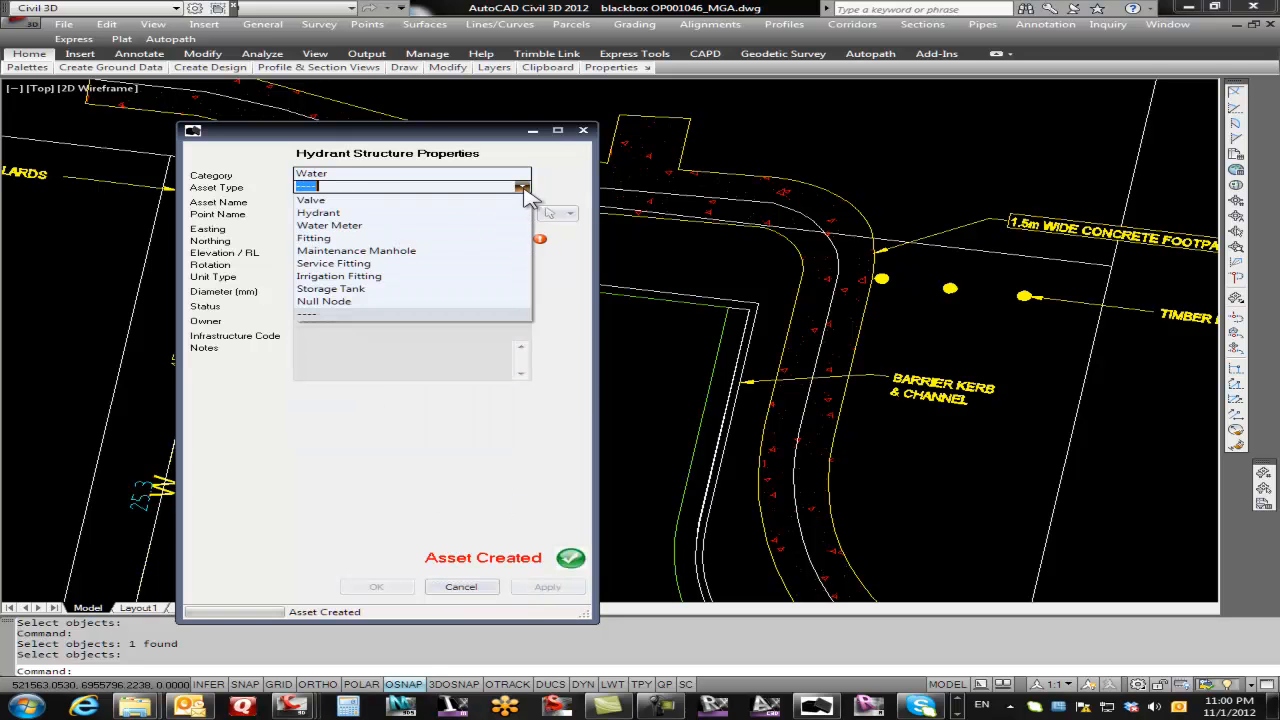
pyautogui.click(313, 201)
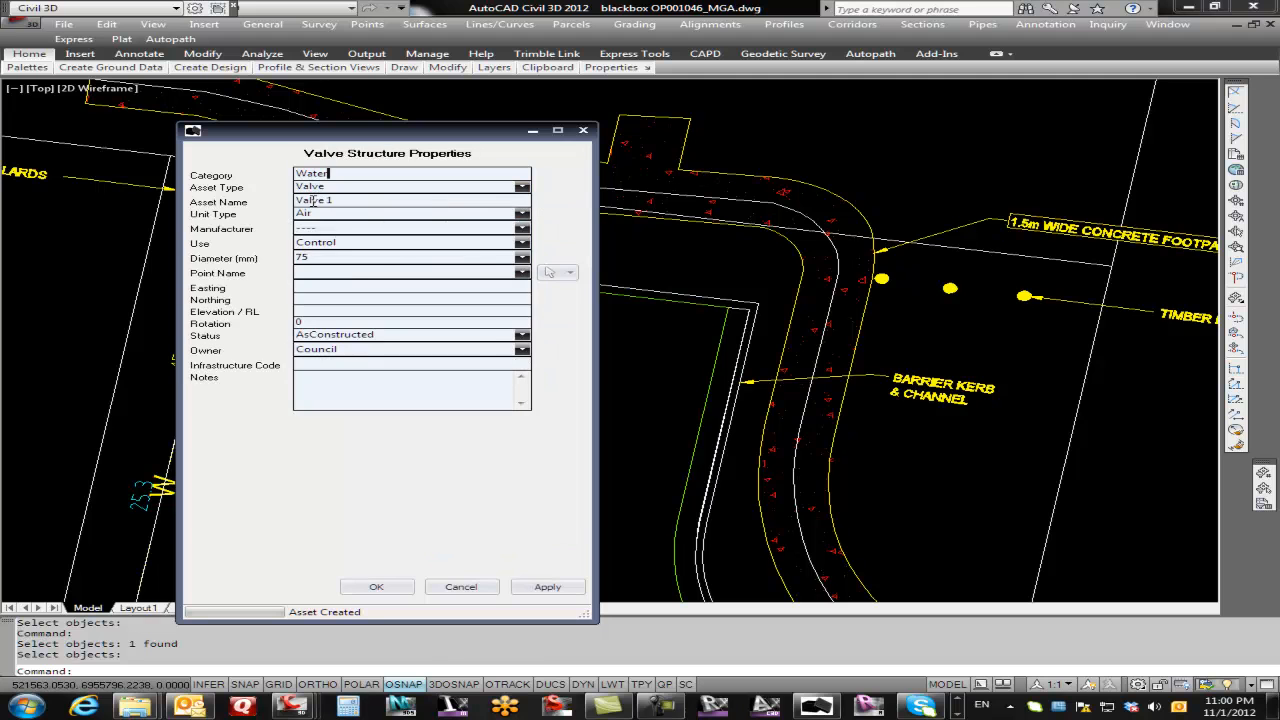
pyautogui.click(552, 276)
pyautogui.scroll(-3, 476, 356)
pyautogui.scroll(2, 560, 440)
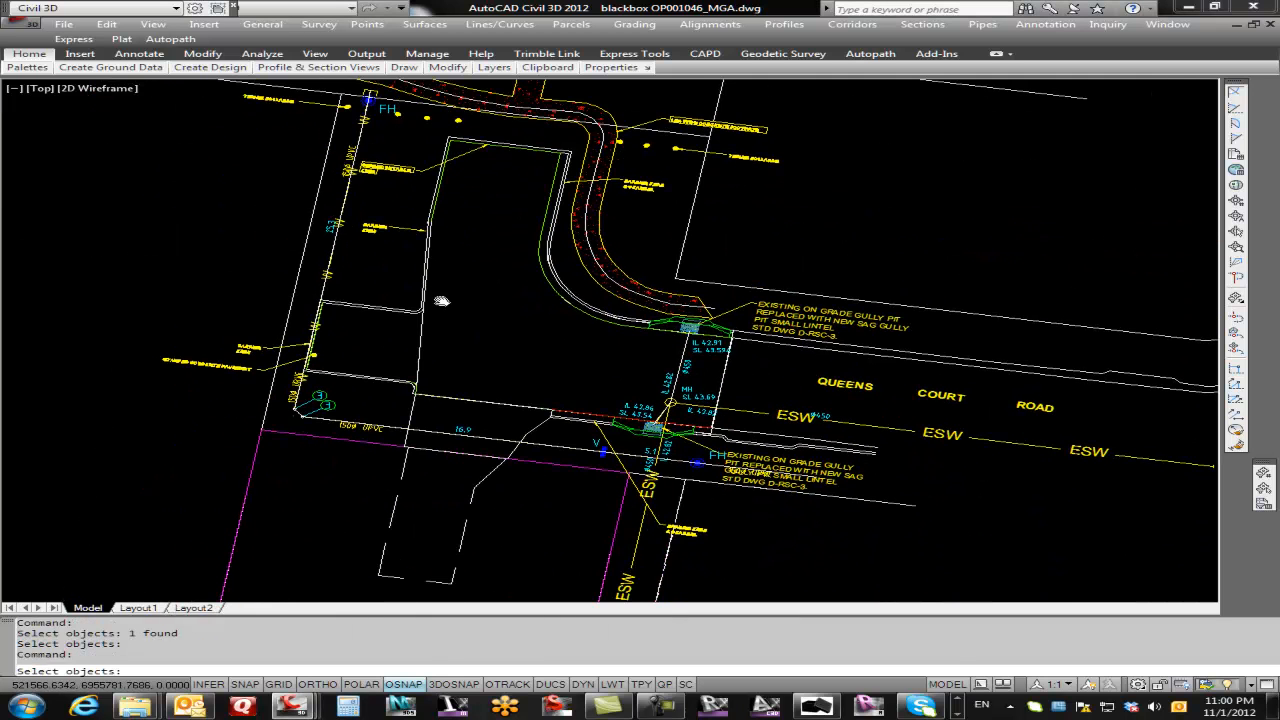
pyautogui.scroll(5, 604, 470)
pyautogui.click(593, 421)
pyautogui.press('Return')
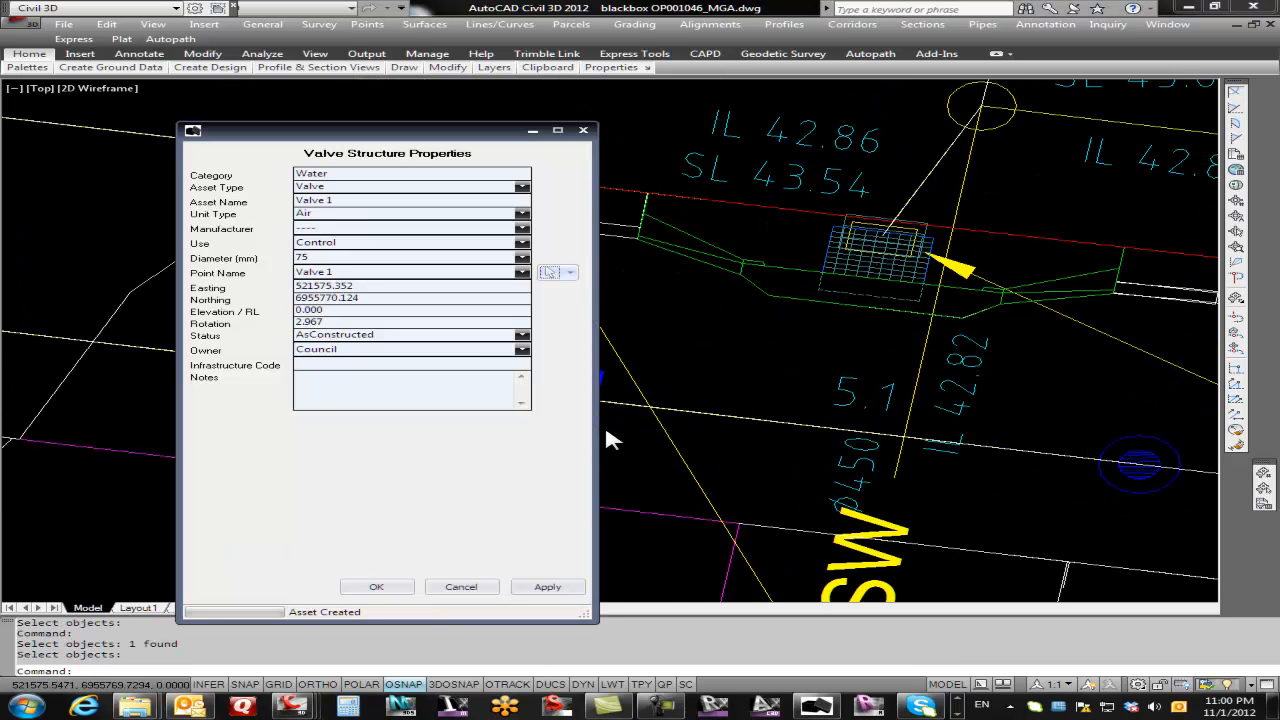
# Choose the valve's manufacturer and diameter, create the asset and close its properties.
pyautogui.click(521, 228)
pyautogui.click(317, 257)
pyautogui.click(521, 257)
pyautogui.click(315, 311)
pyautogui.click(548, 587)
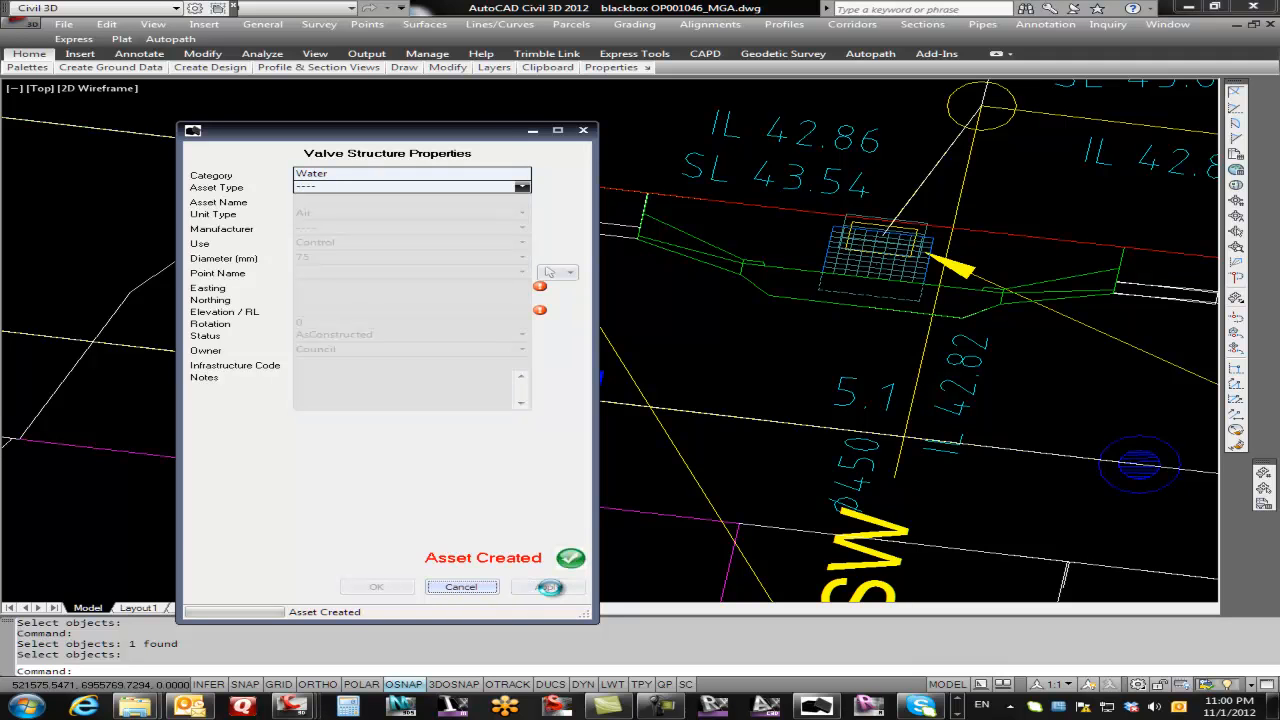
pyautogui.click(584, 133)
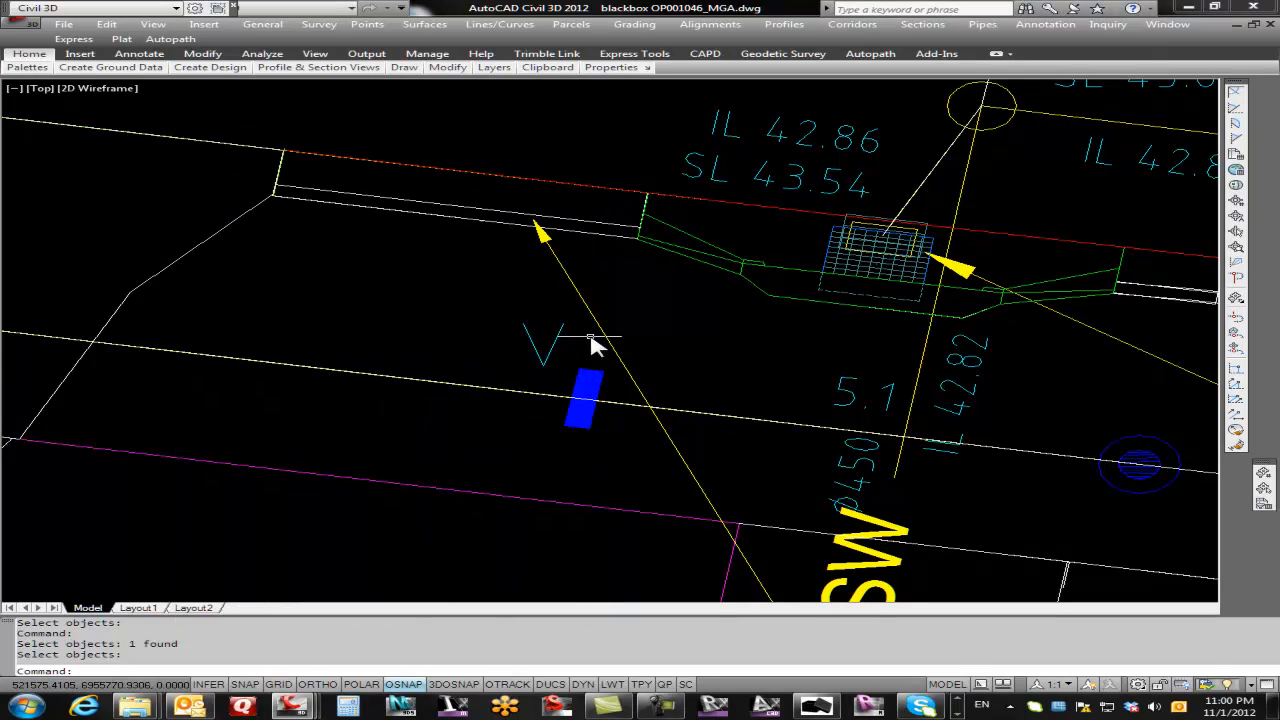
# Return to the Blackbox22 project tree and check the new valve among the Water point features.
pyautogui.click(822, 707)
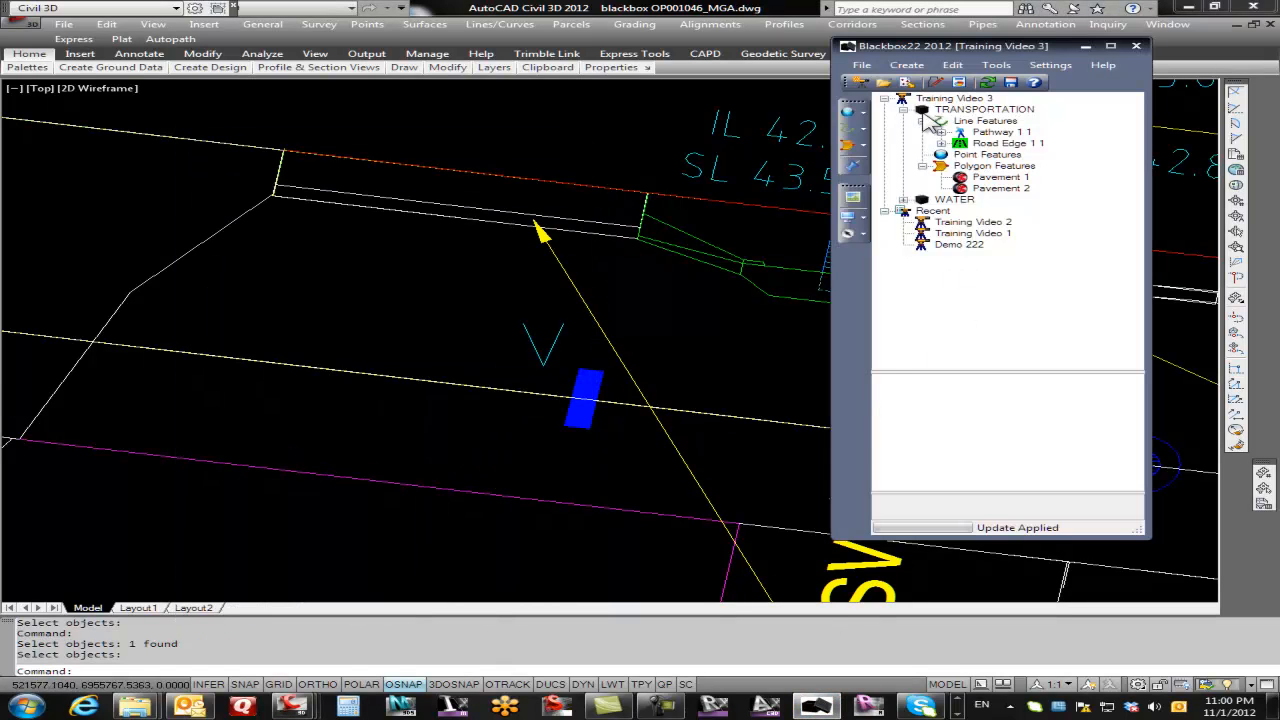
pyautogui.click(903, 199)
pyautogui.click(922, 222)
pyautogui.click(966, 246)
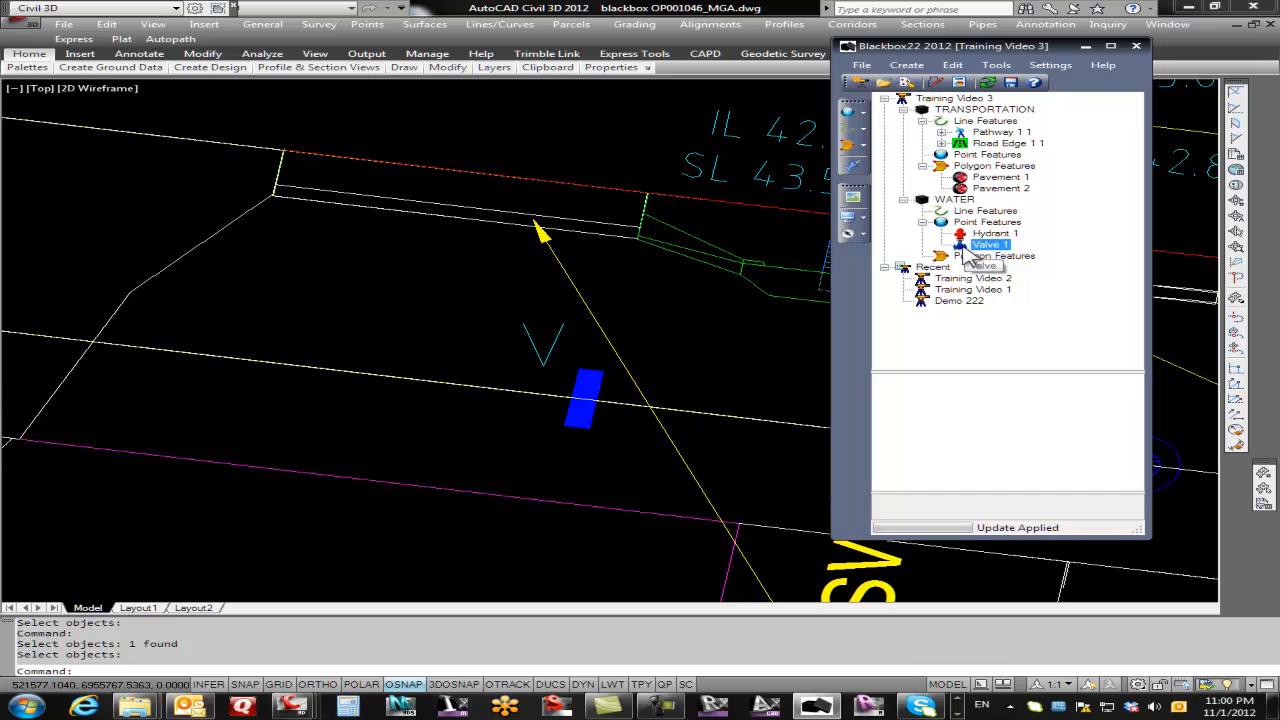